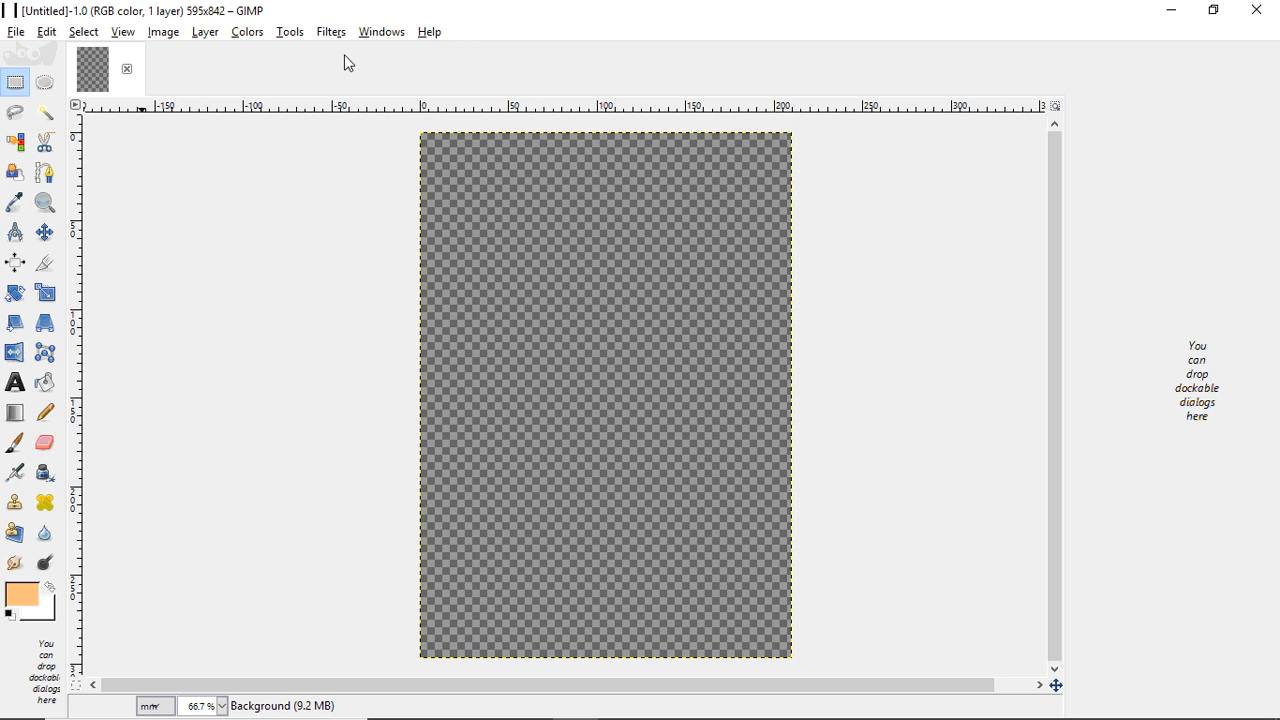
# Step: Show the Layers dialog and select the Background layer
pyautogui.click(390, 38)
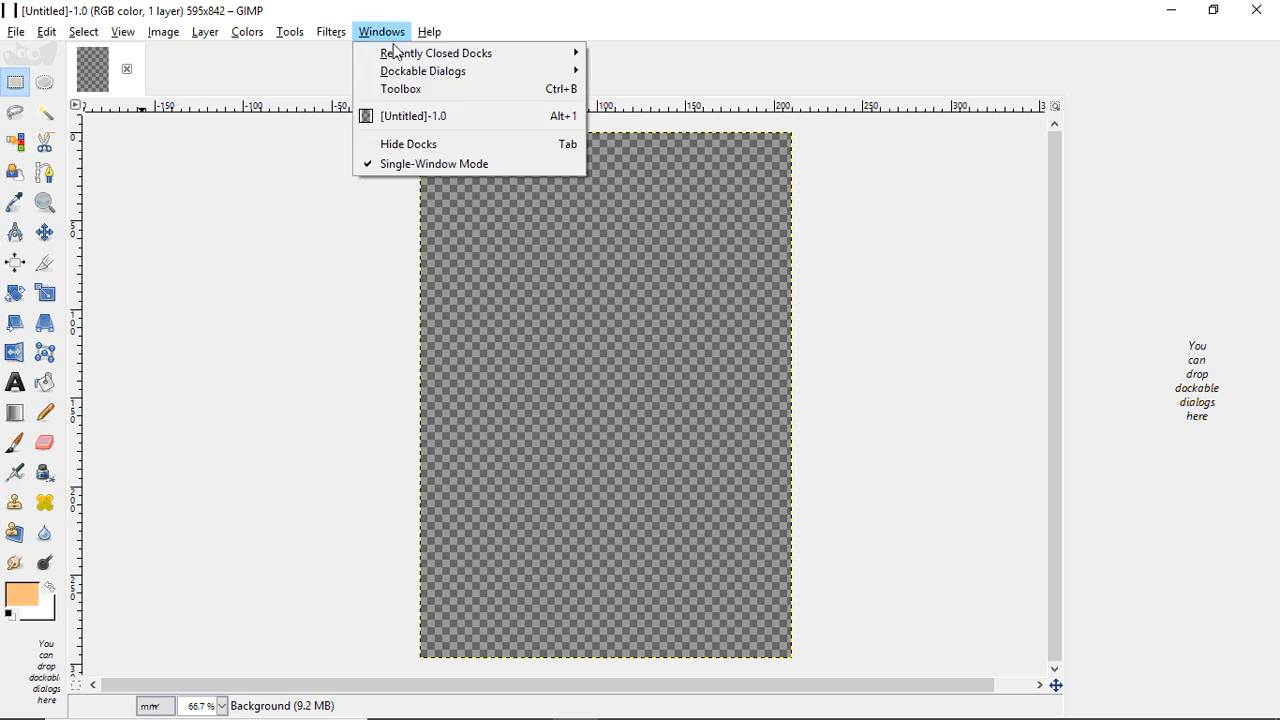
pyautogui.moveTo(413, 80)
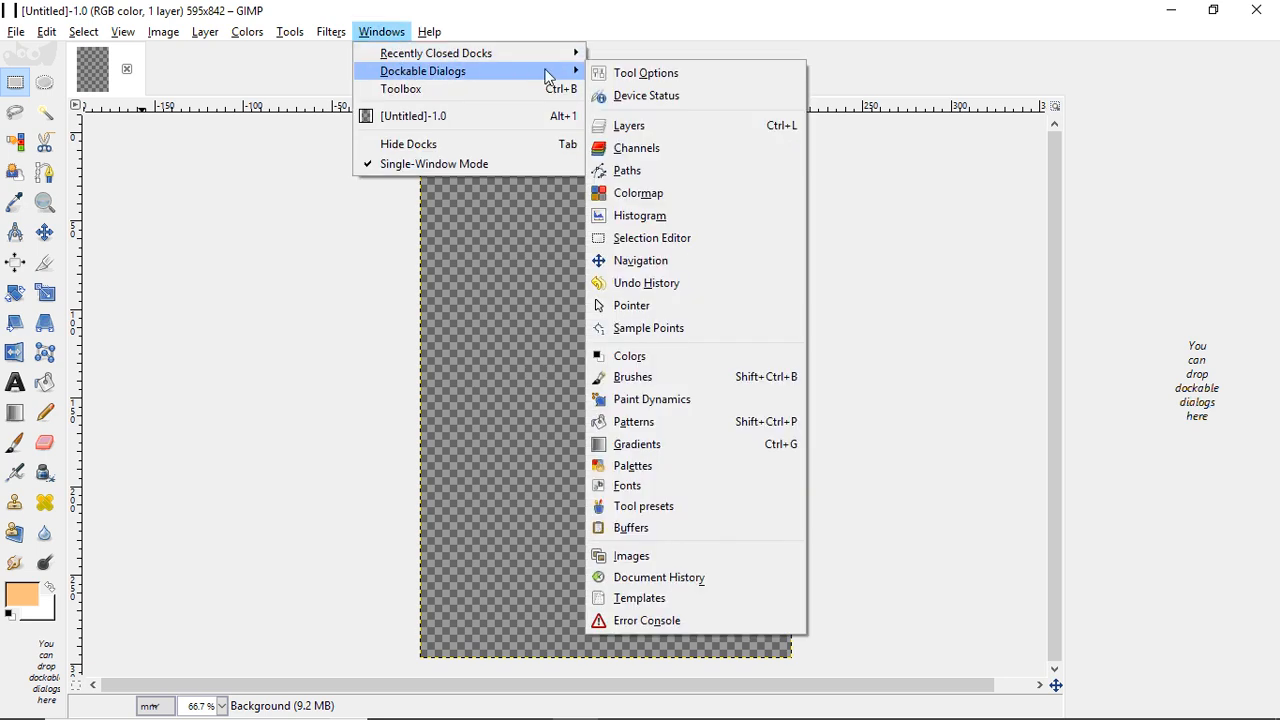
pyautogui.click(650, 128)
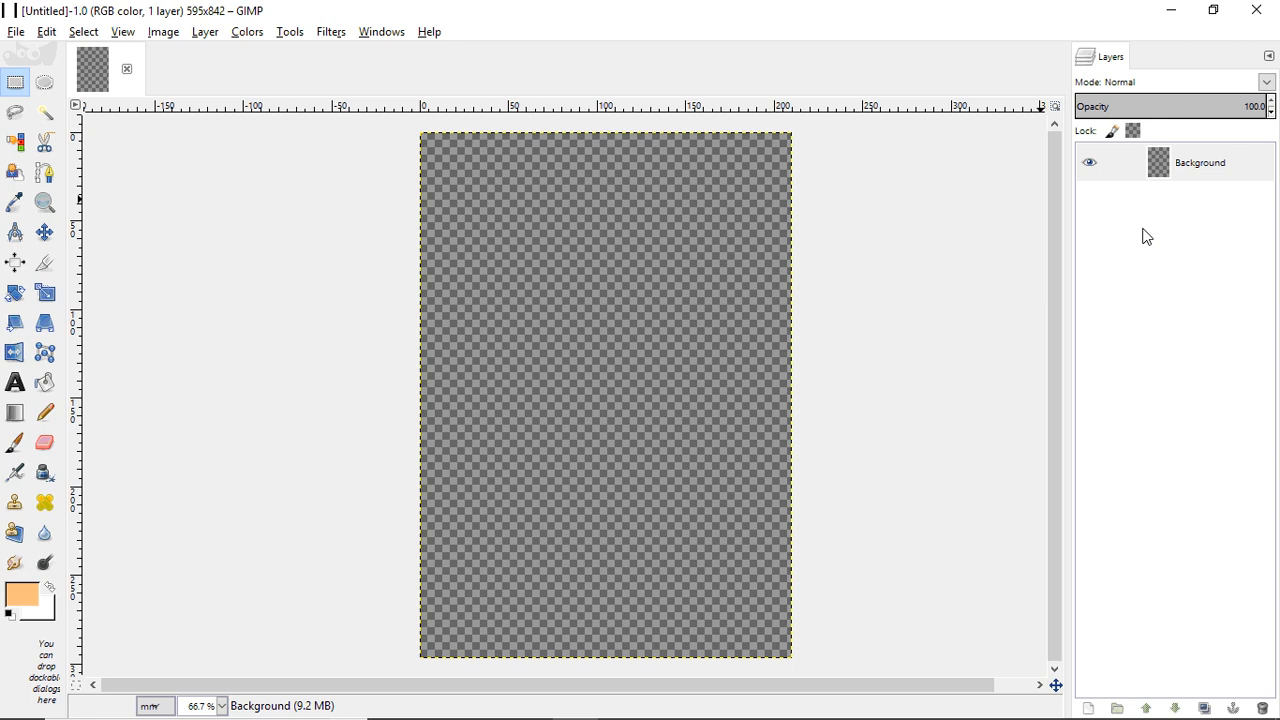
pyautogui.click(1193, 166)
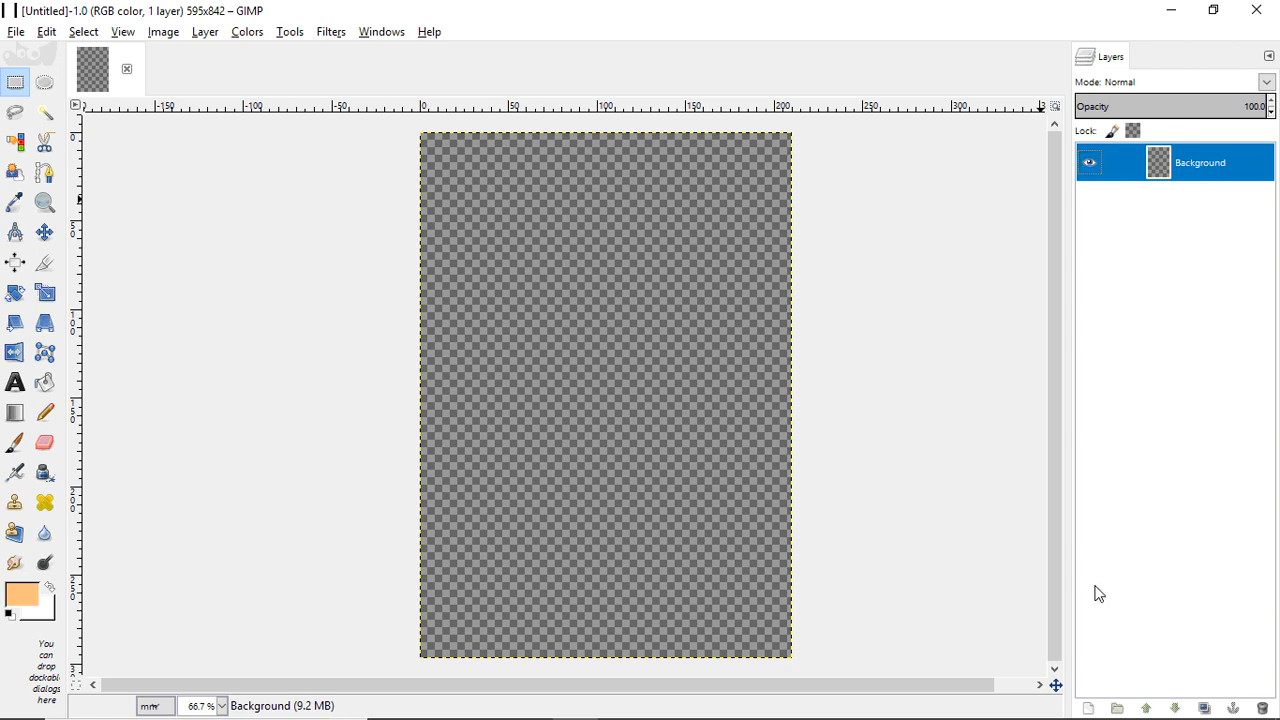
# Step: Create a new 595 x 842 px layer named Skin with a transparent fill
pyautogui.click(1089, 708)
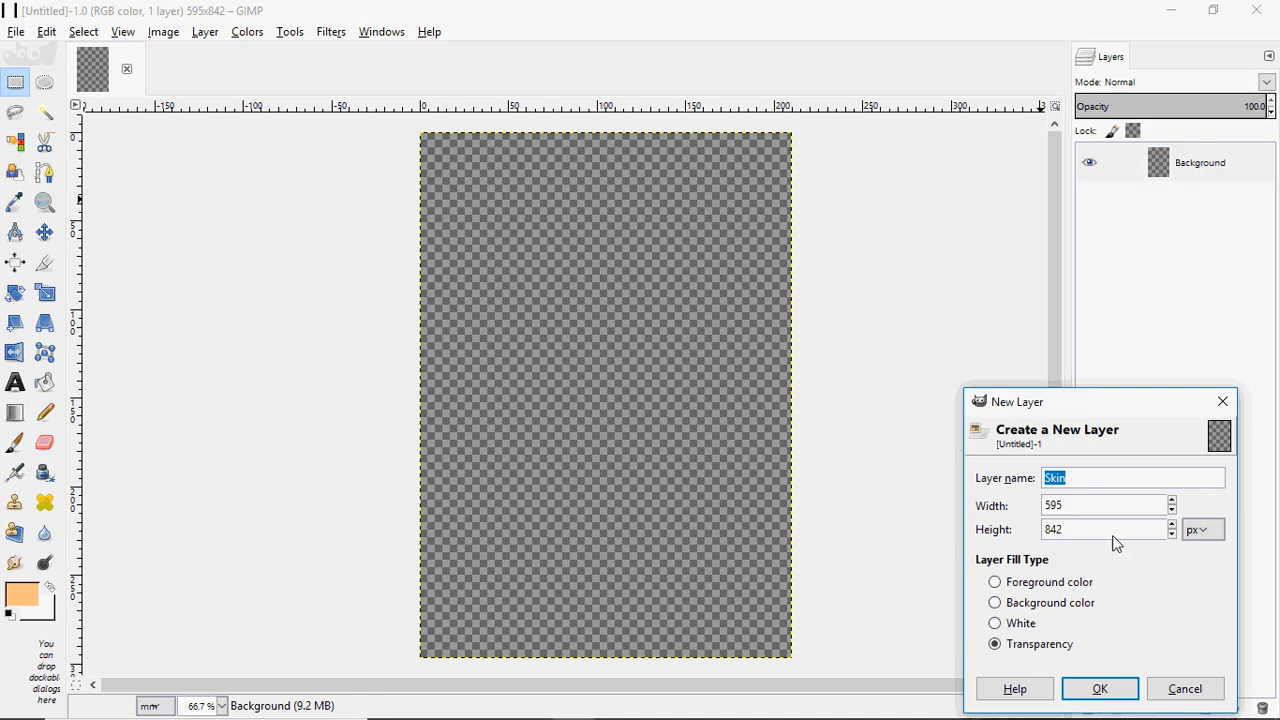
pyautogui.moveTo(1075, 412); pyautogui.dragTo(980, 147)
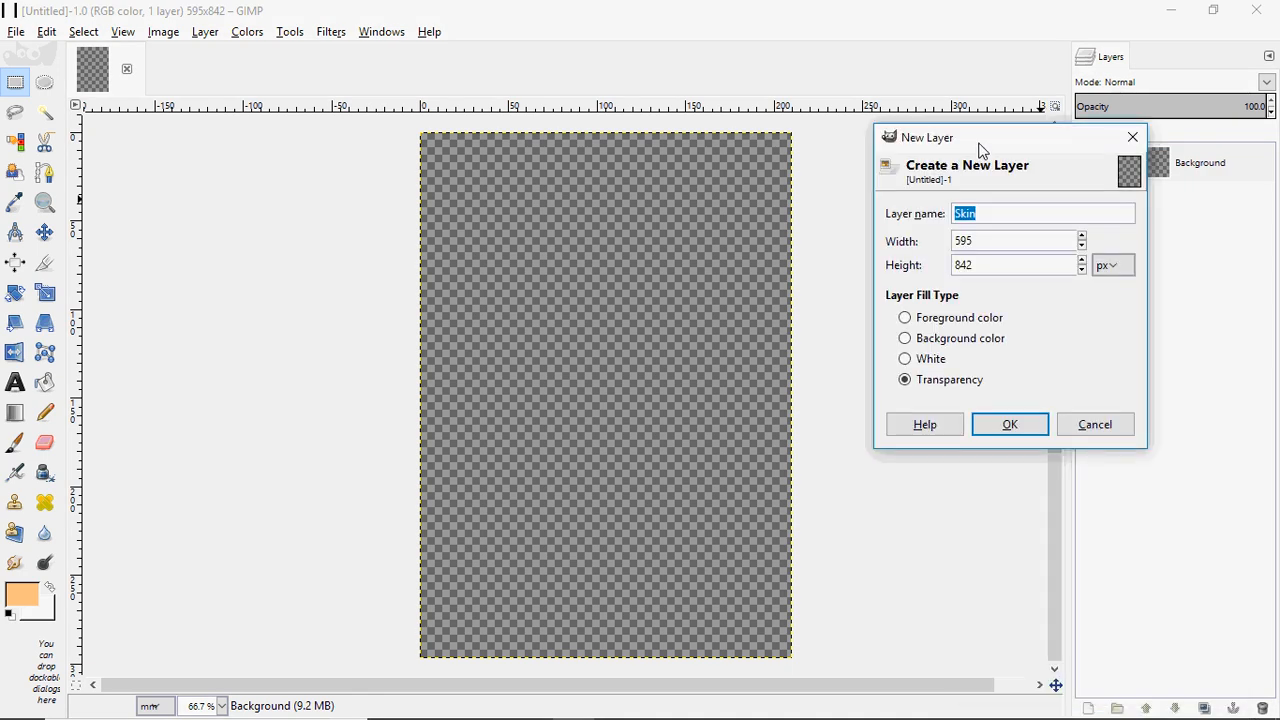
pyautogui.doubleClick(986, 244)
pyautogui.moveTo(997, 268); pyautogui.dragTo(898, 268)
pyautogui.click(908, 359)
pyautogui.click(910, 319)
pyautogui.click(907, 339)
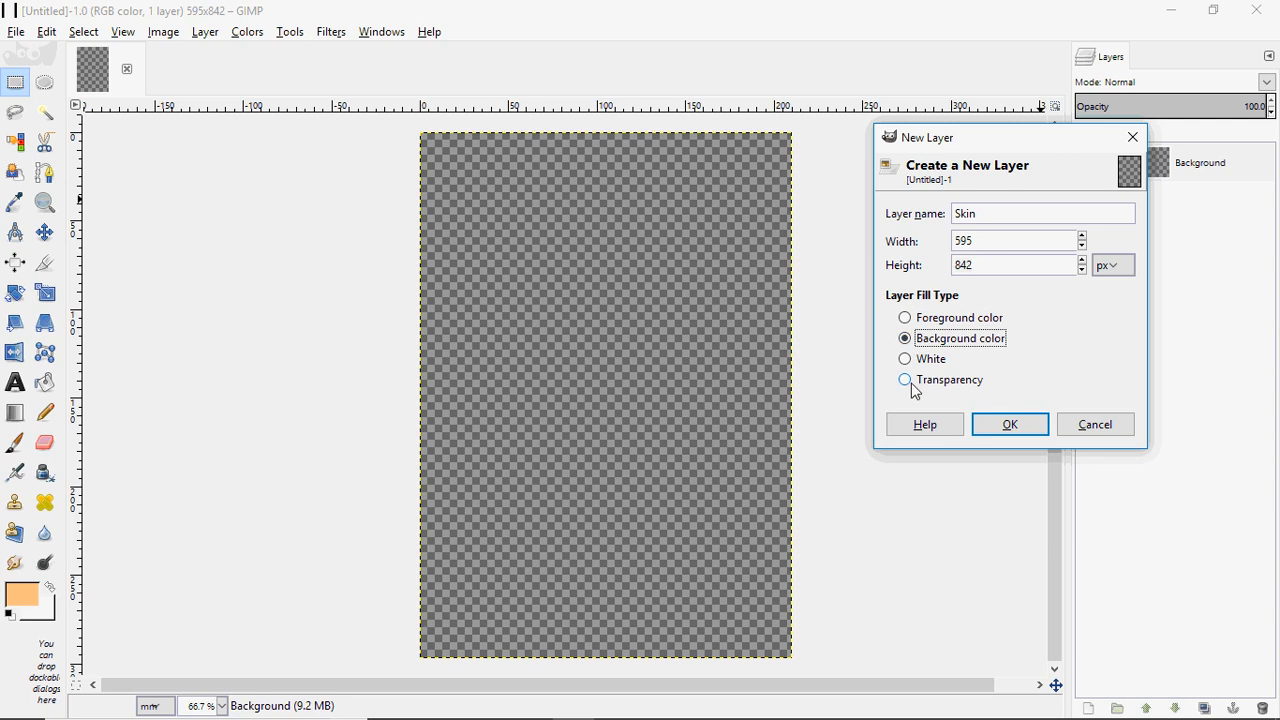
pyautogui.click(906, 380)
pyautogui.click(986, 428)
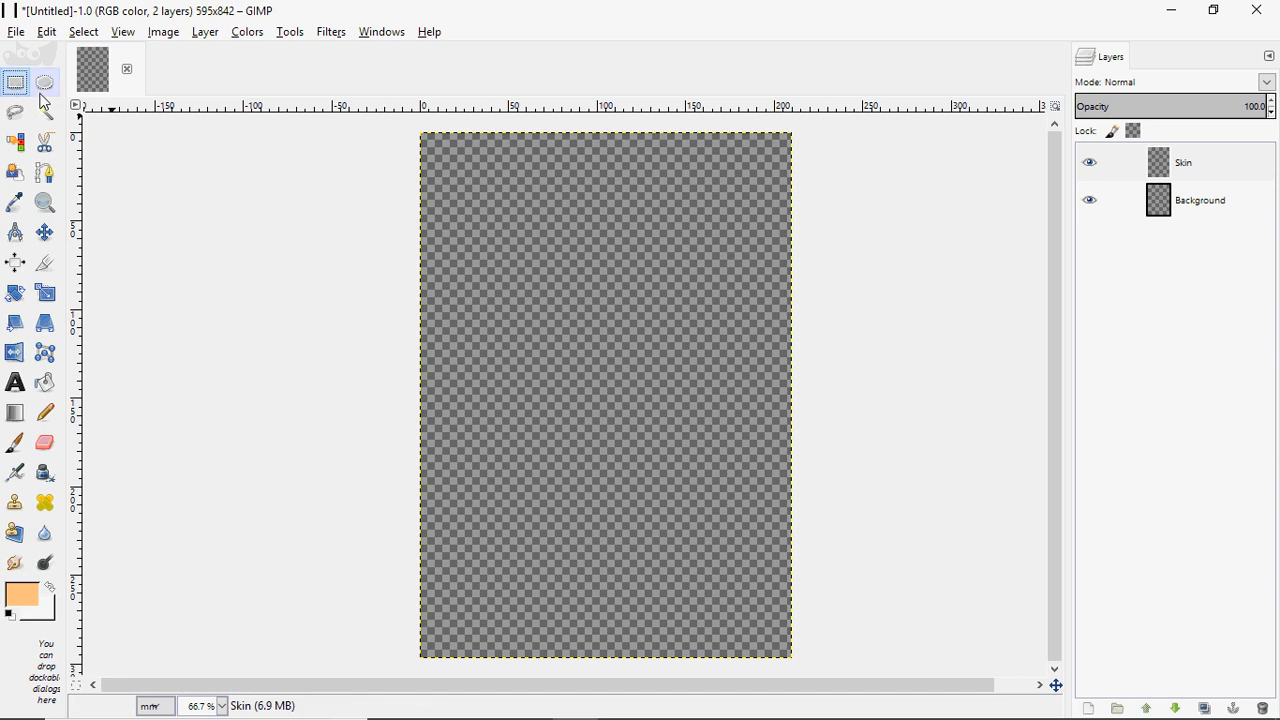
# Step: Make a large, nearly square rectangular selection in the middle of the canvas
pyautogui.click(15, 113)
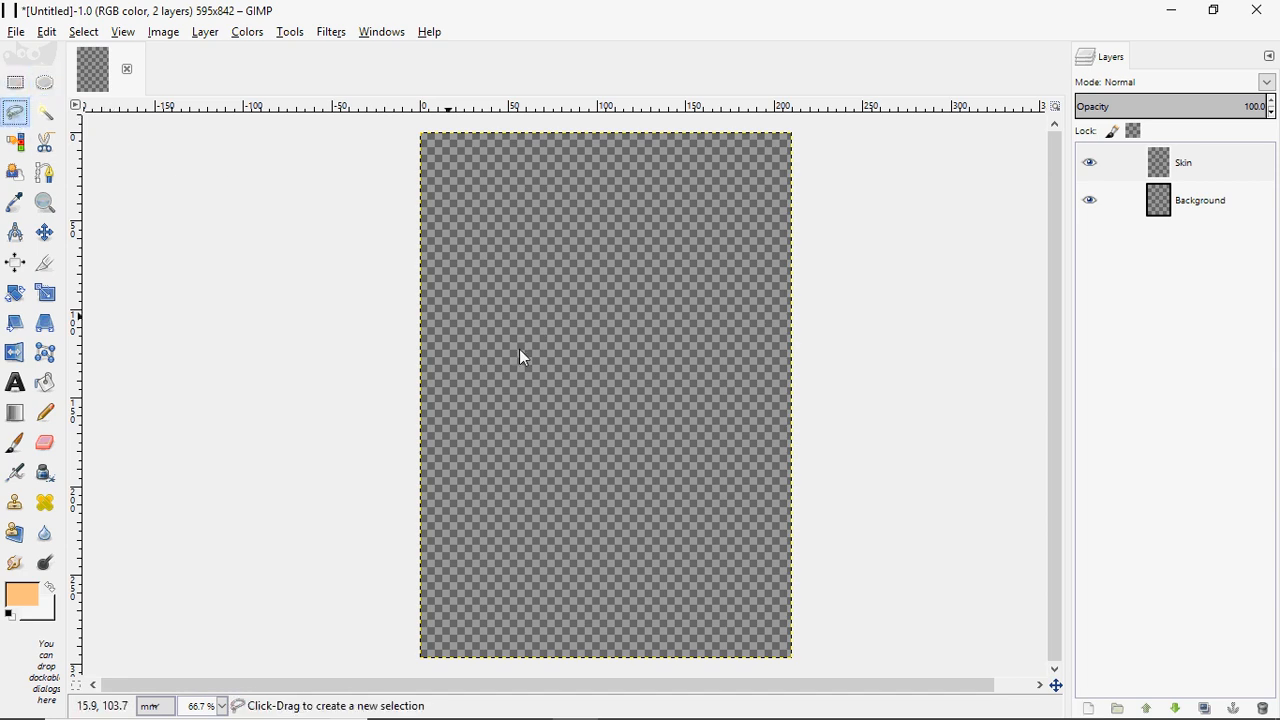
pyautogui.click(44, 113)
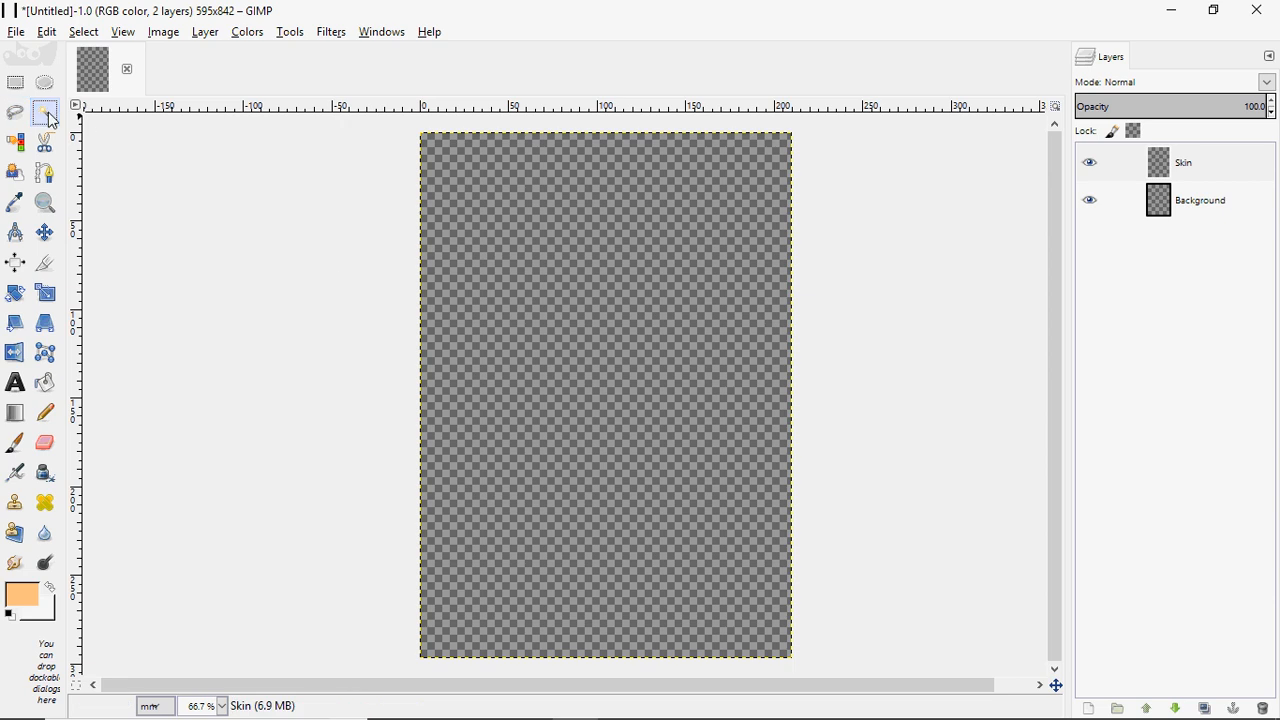
pyautogui.click(14, 81)
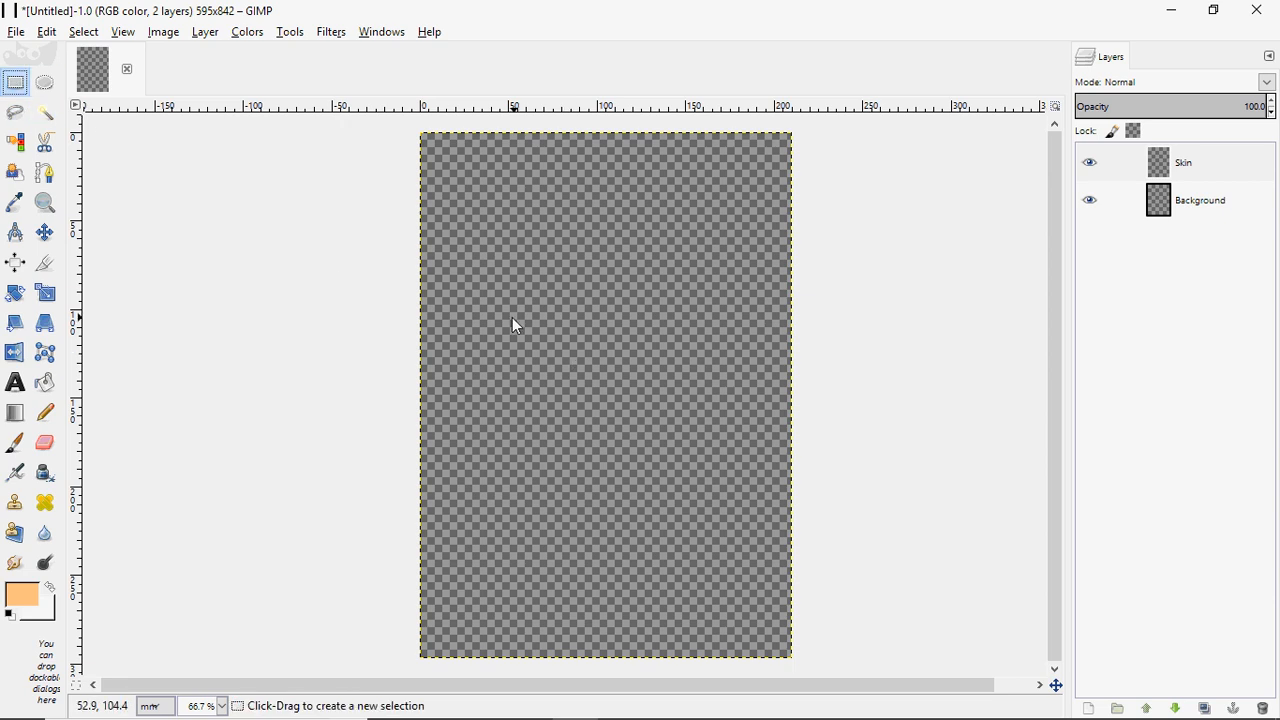
pyautogui.moveTo(500, 305); pyautogui.dragTo(720, 519)
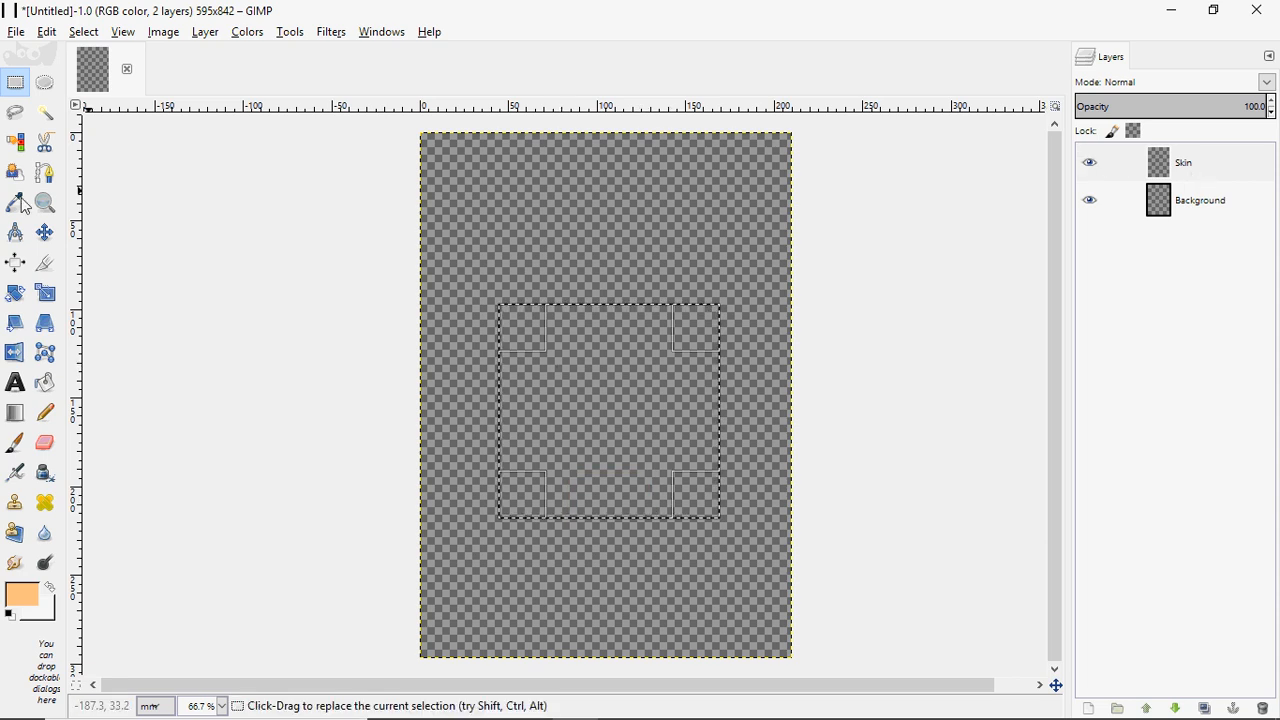
# Step: Set the foreground color to light orange f9b67a and bucket-fill the rectangular selection on the Skin layer
pyautogui.click(42, 389)
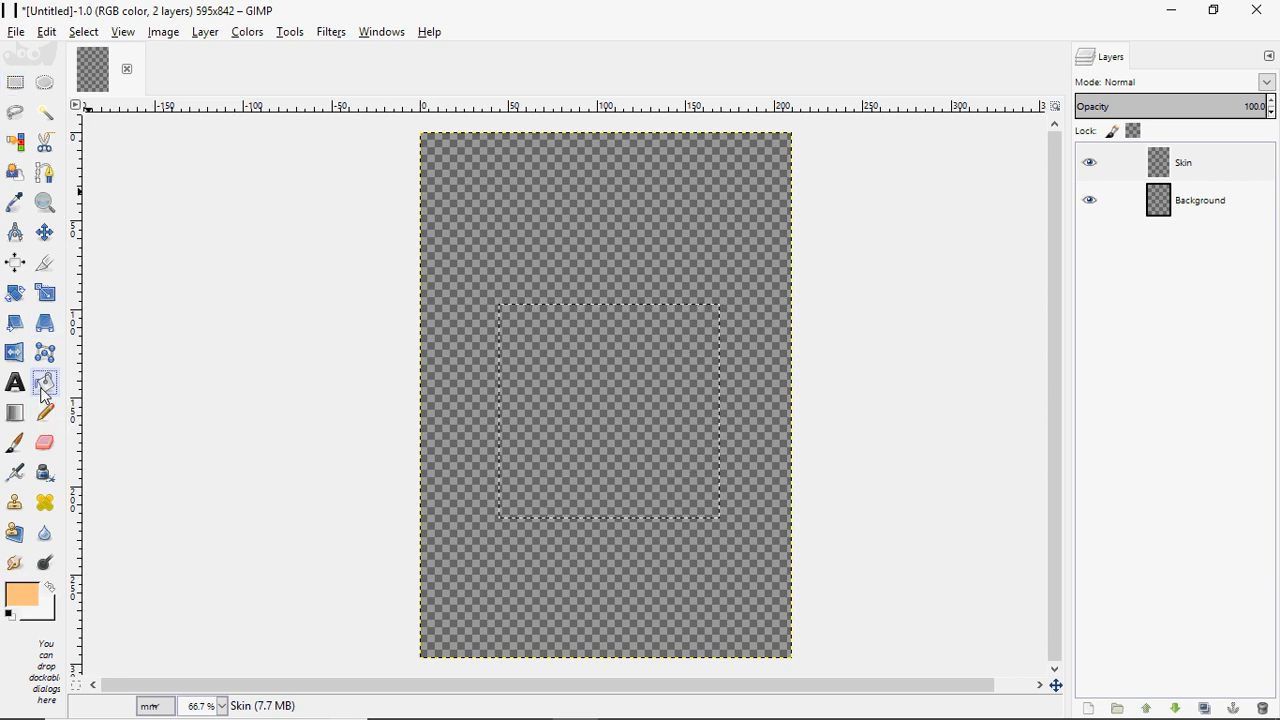
pyautogui.click(24, 598)
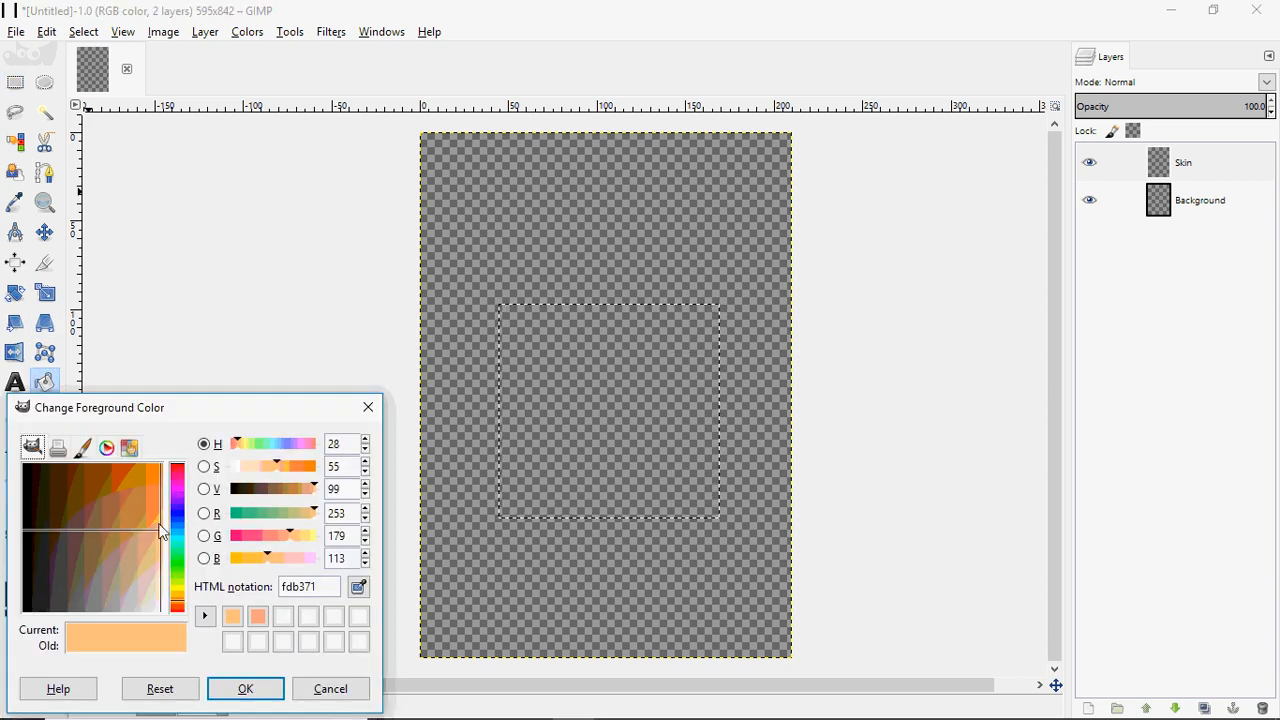
pyautogui.moveTo(160, 538)
pyautogui.mouseDown()
pyautogui.moveTo(134, 506)
pyautogui.moveTo(162, 546)
pyautogui.mouseUp()
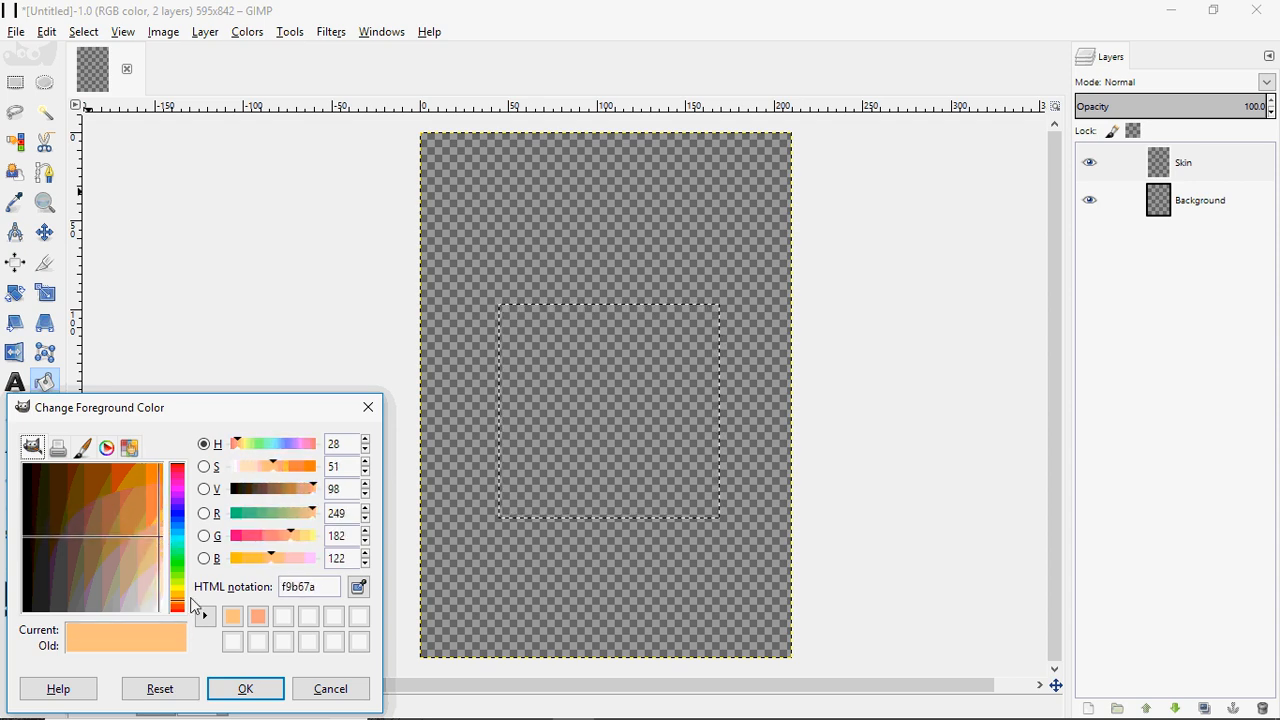
pyautogui.click(245, 688)
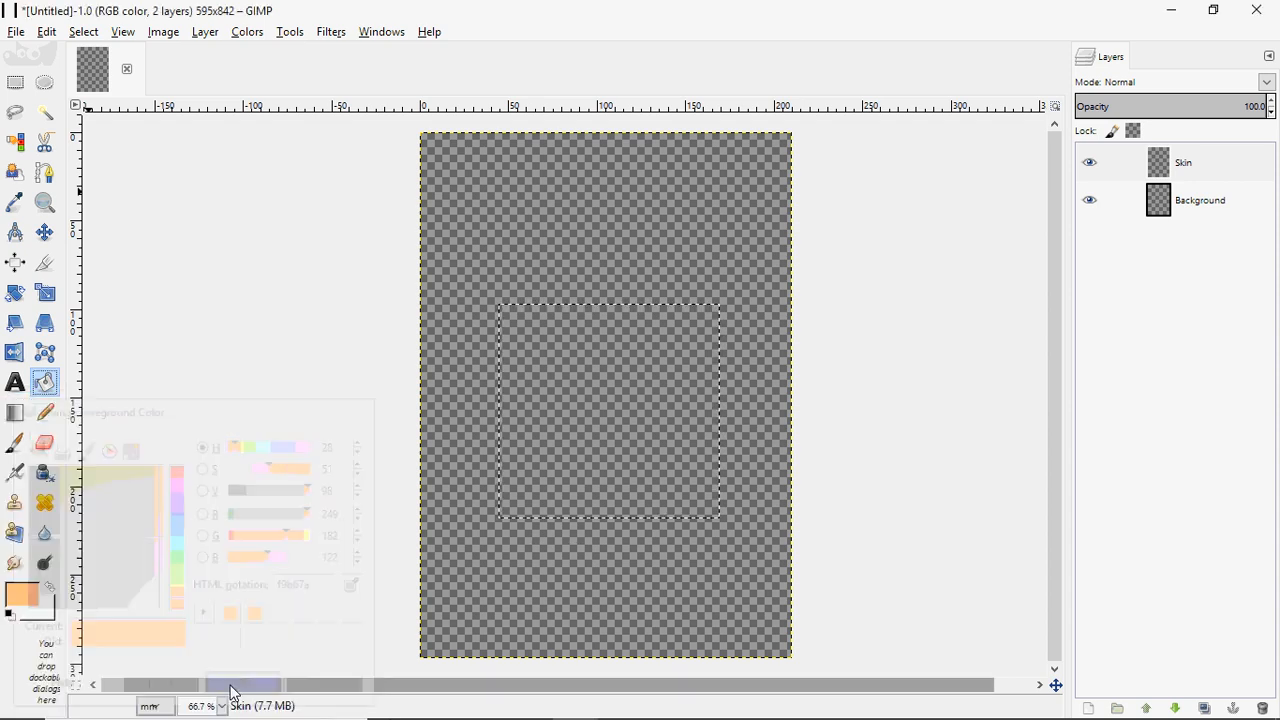
pyautogui.click(563, 415)
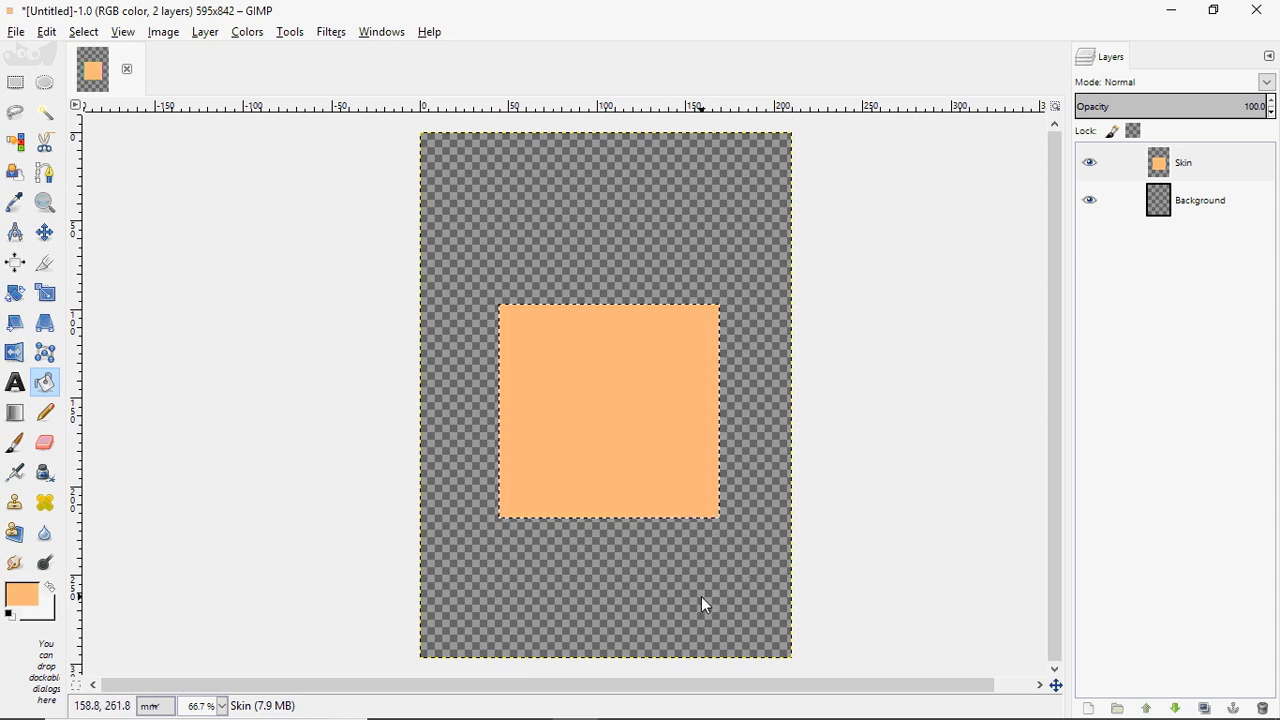
# Step: Clear the selection around the orange square
pyautogui.rightClick(574, 414)
pyautogui.moveTo(651, 477)
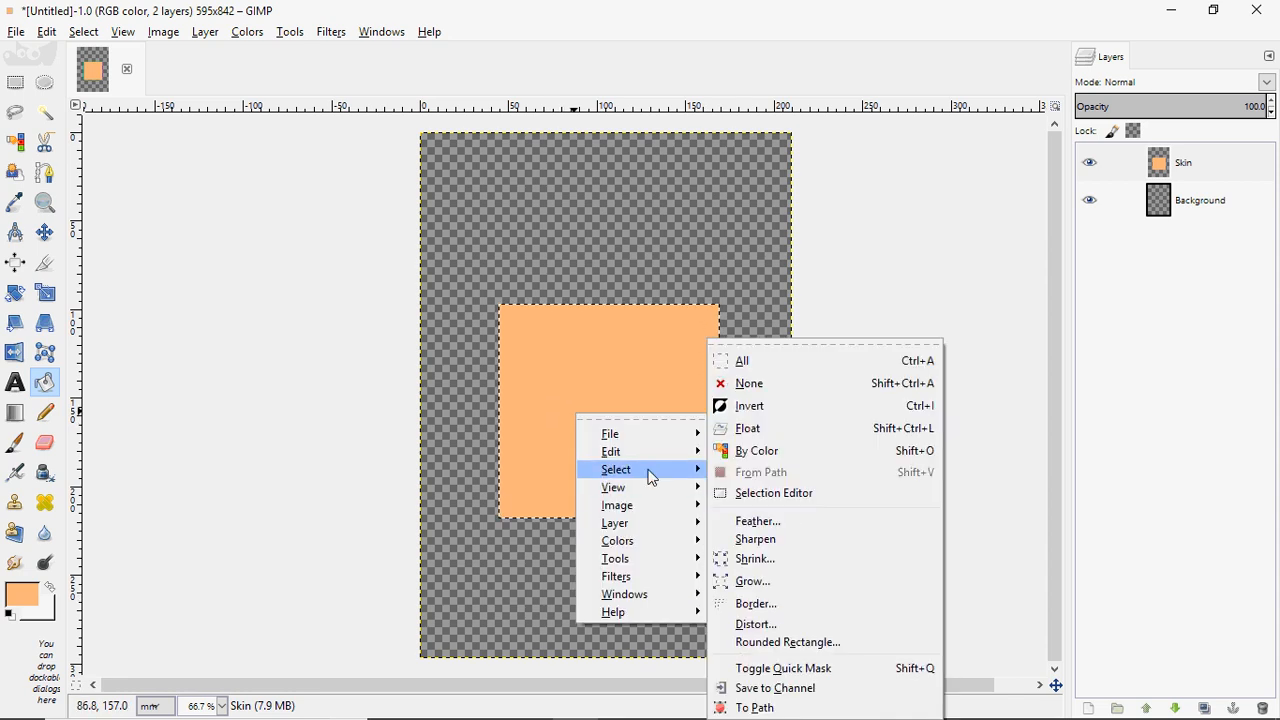
pyautogui.click(885, 393)
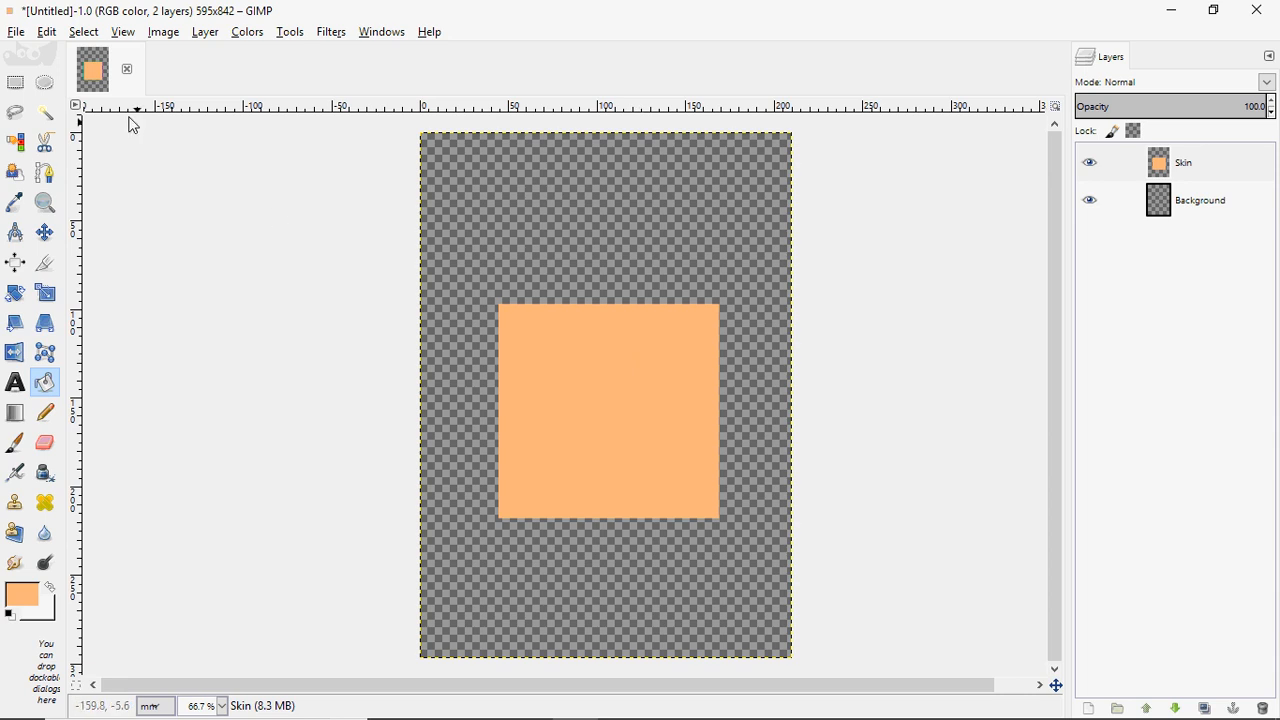
# Step: Create a new transparent 595 x 842 px layer named Eyes above the Skin layer
pyautogui.click(45, 82)
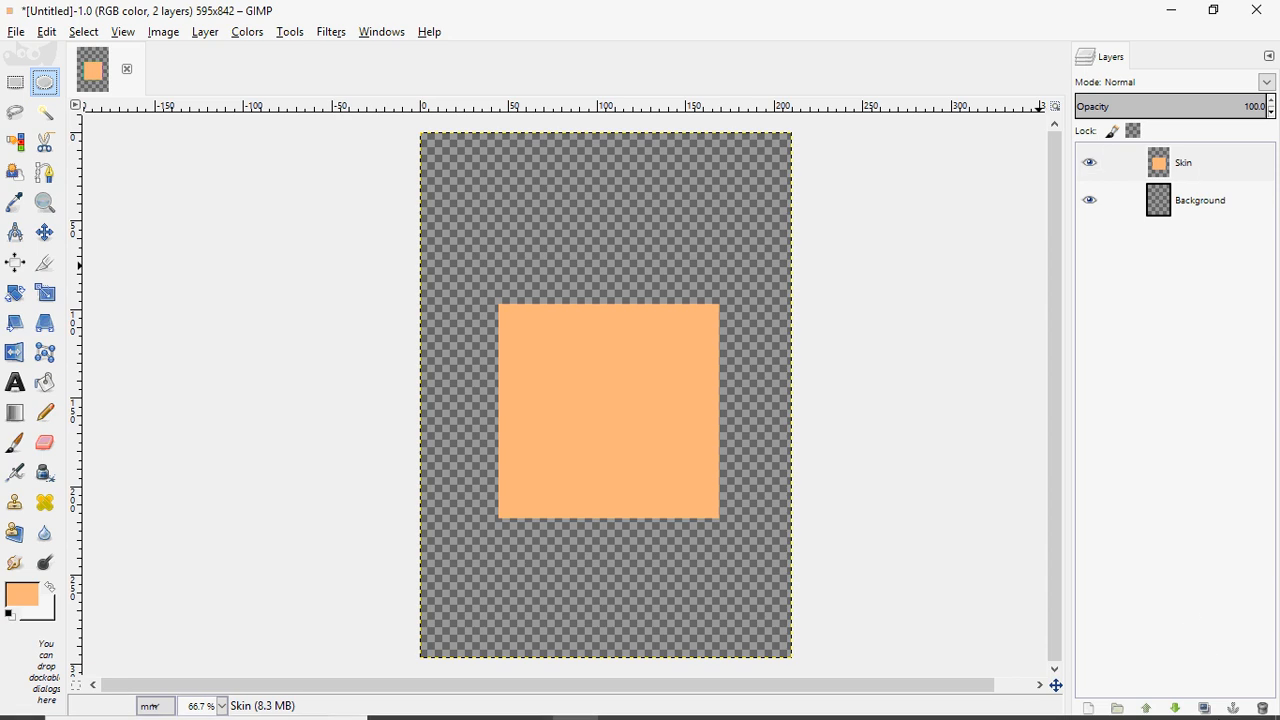
pyautogui.click(1197, 590)
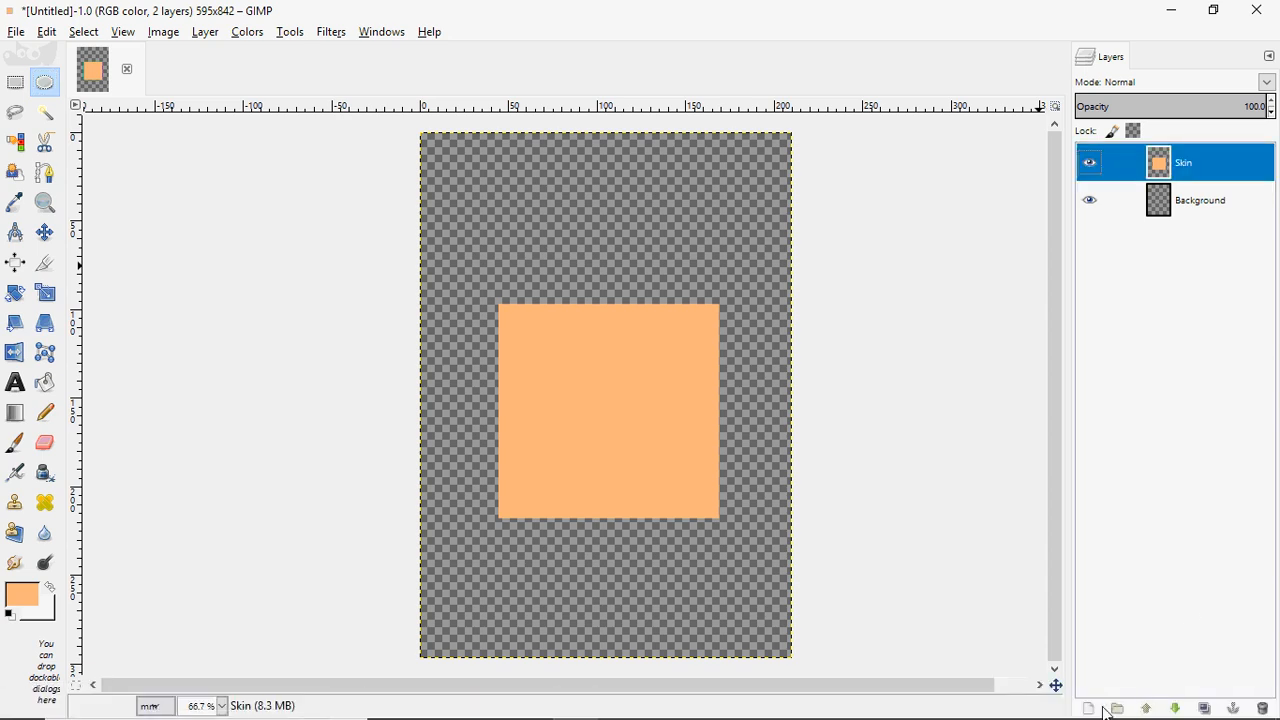
pyautogui.click(1100, 708)
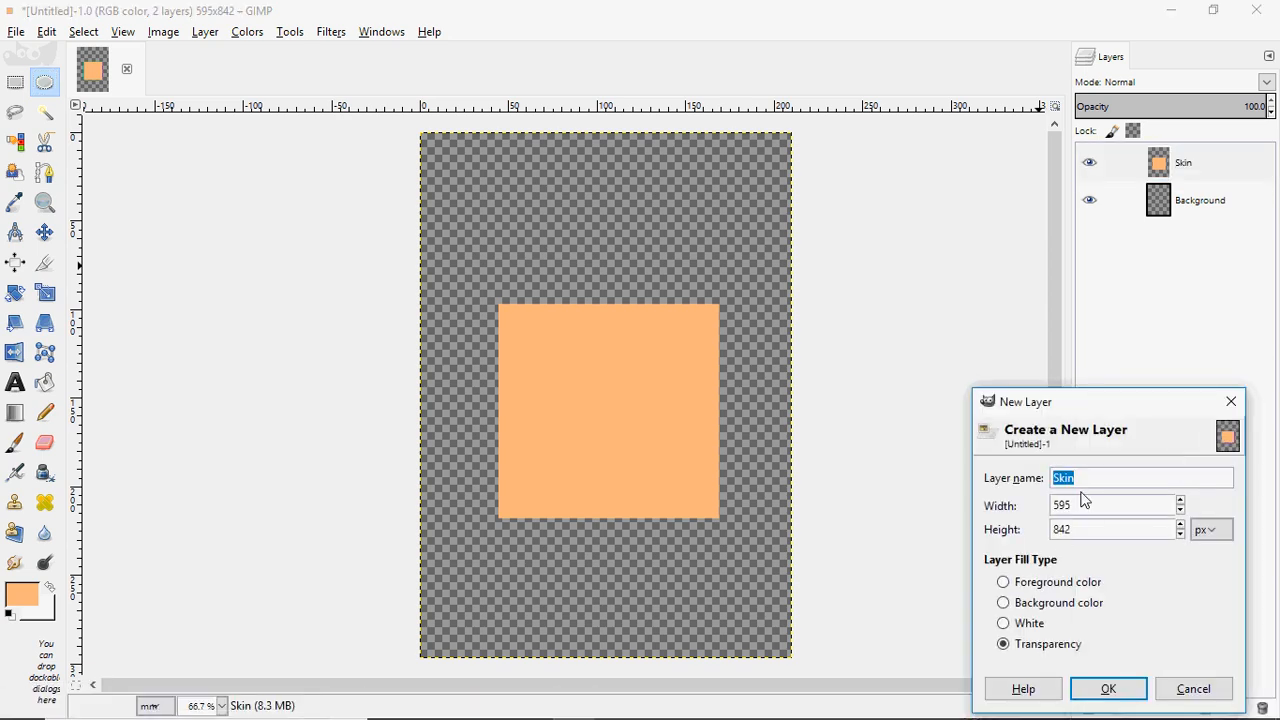
pyautogui.press('Return')
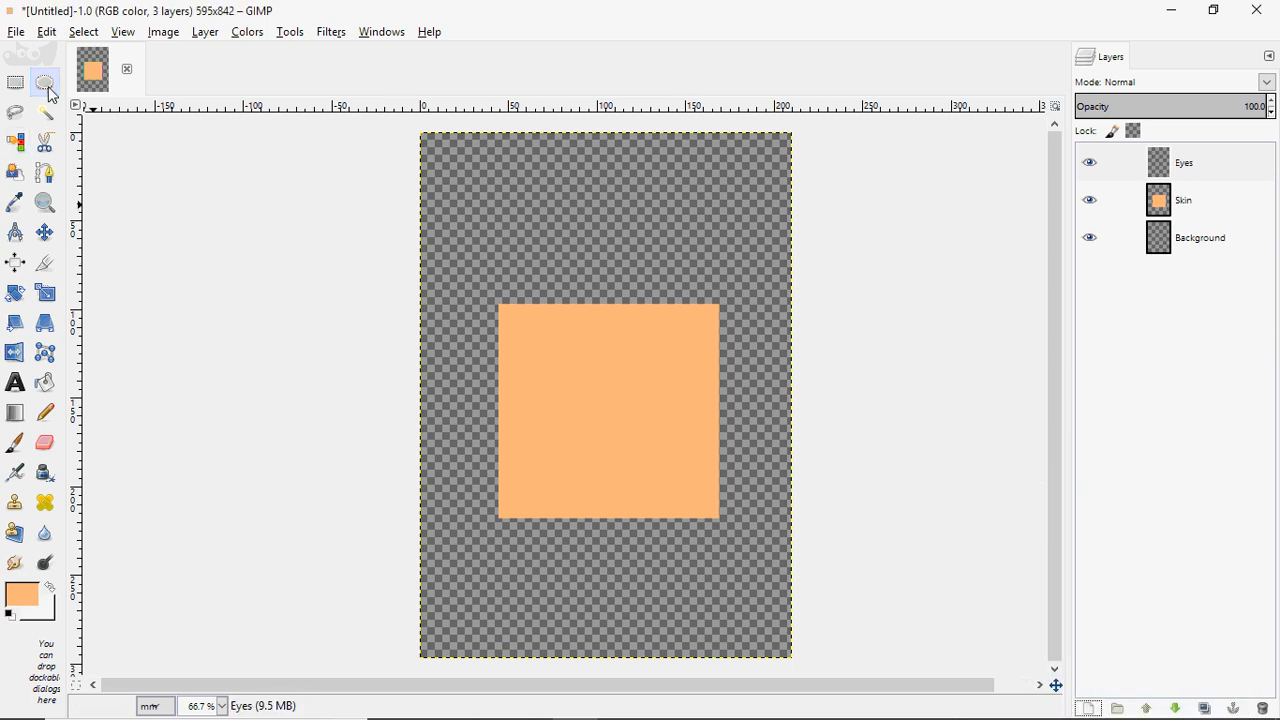
# Step: Make a small circular selection on the left half of the orange square and fill it with white for the first eye
pyautogui.moveTo(520, 384); pyautogui.dragTo(565, 423)
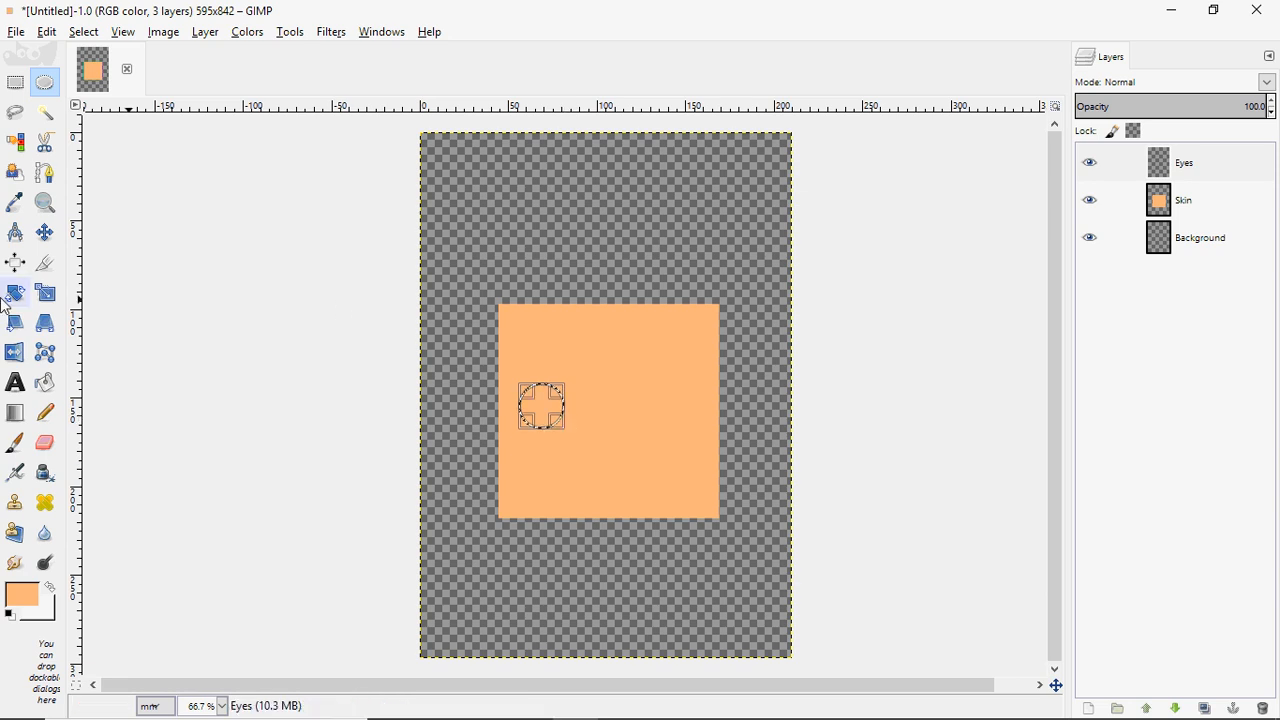
pyautogui.click(44, 381)
pyautogui.click(22, 596)
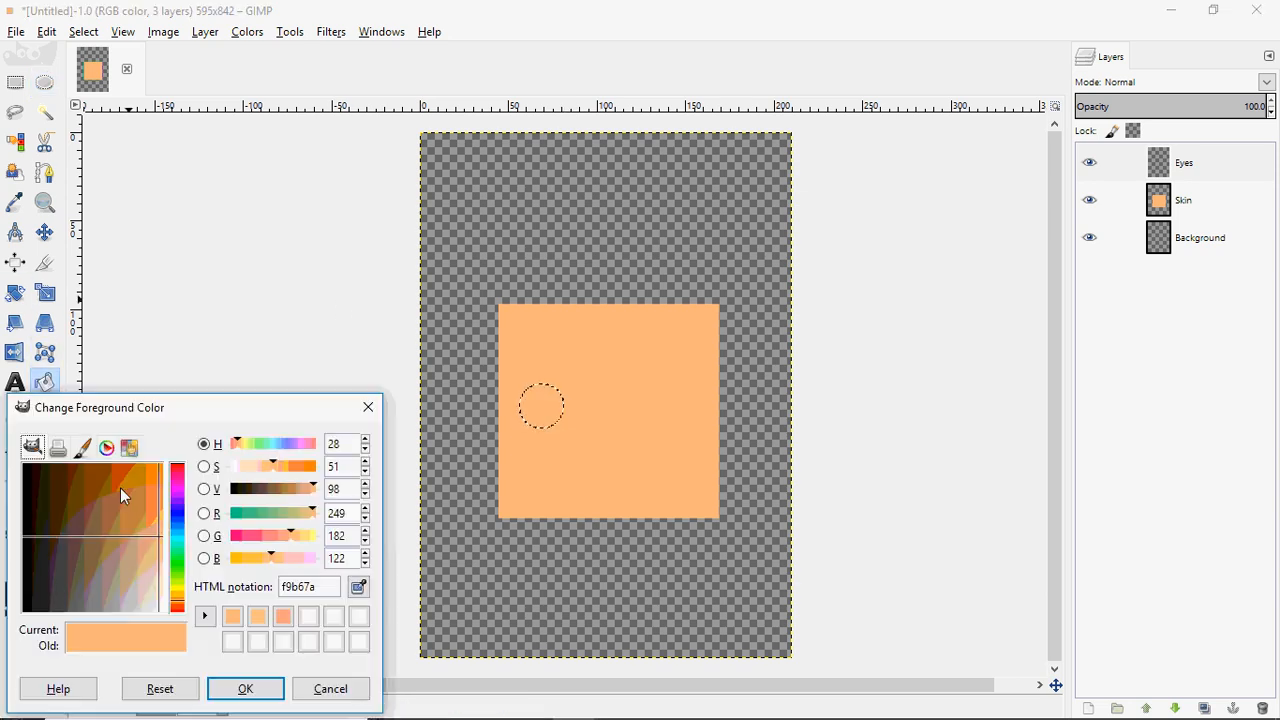
pyautogui.click(128, 568)
pyautogui.moveTo(128, 568); pyautogui.dragTo(281, 690)
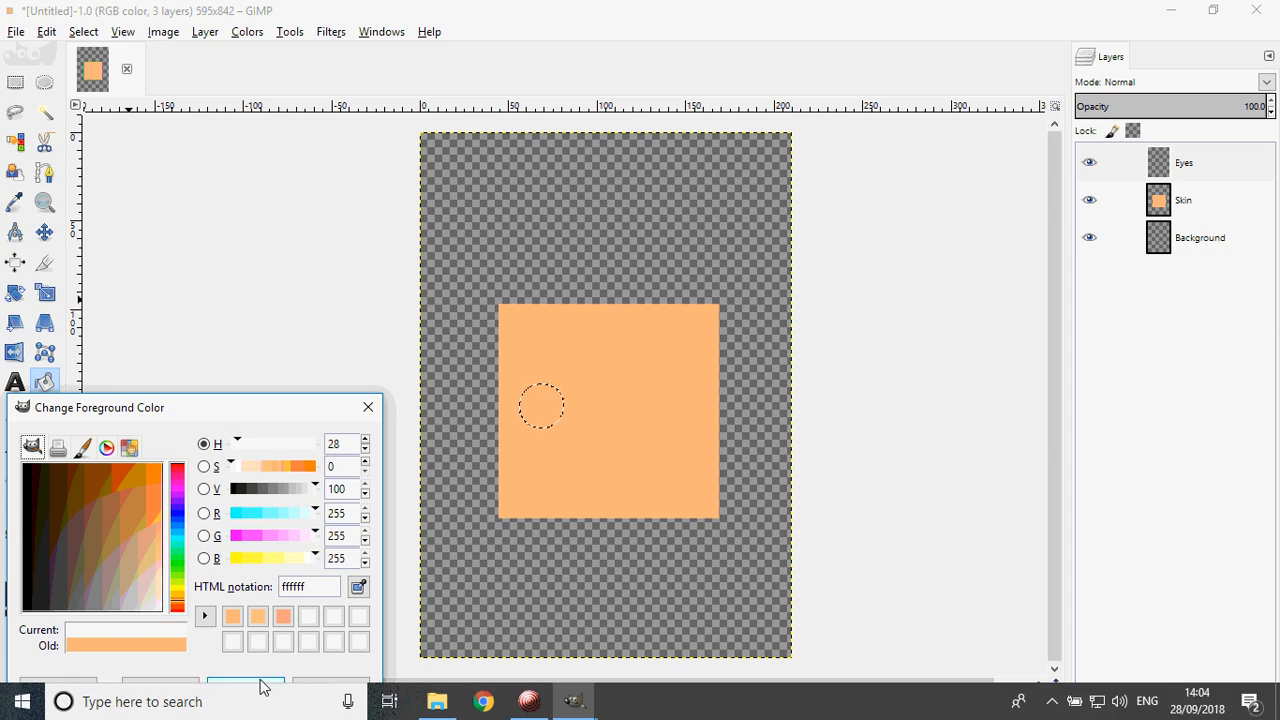
pyautogui.click(259, 688)
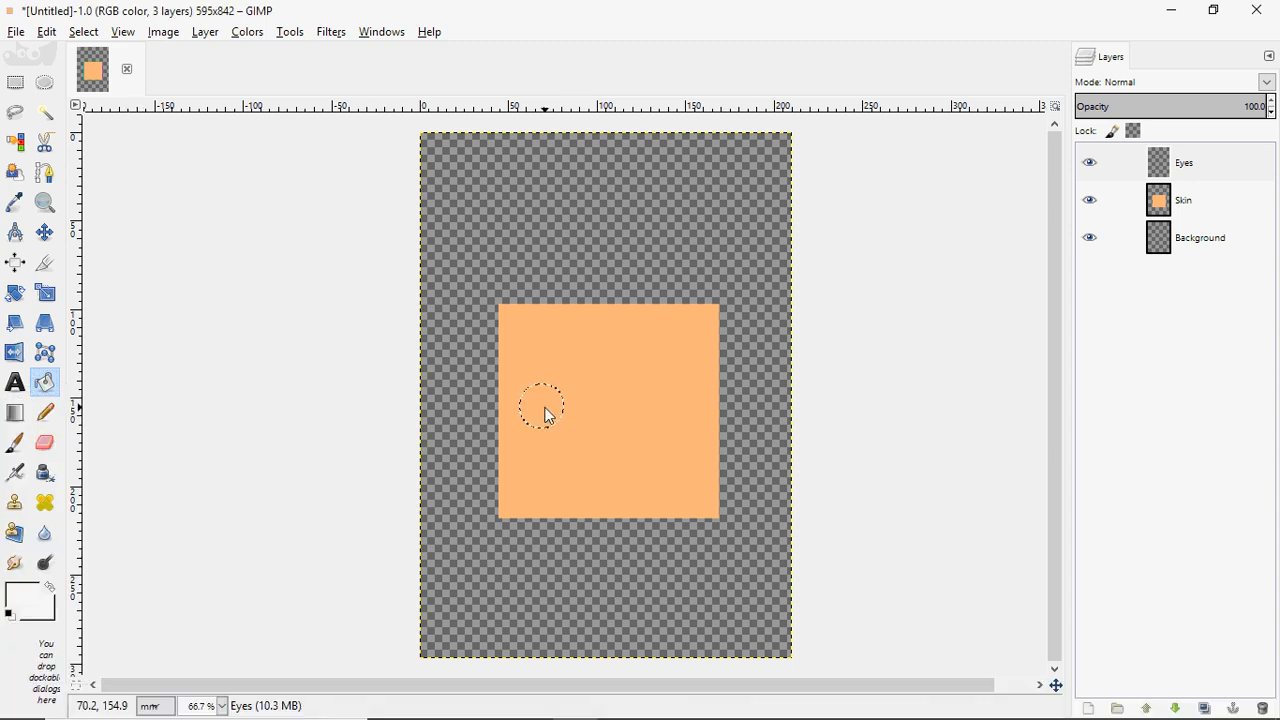
pyautogui.click(543, 407)
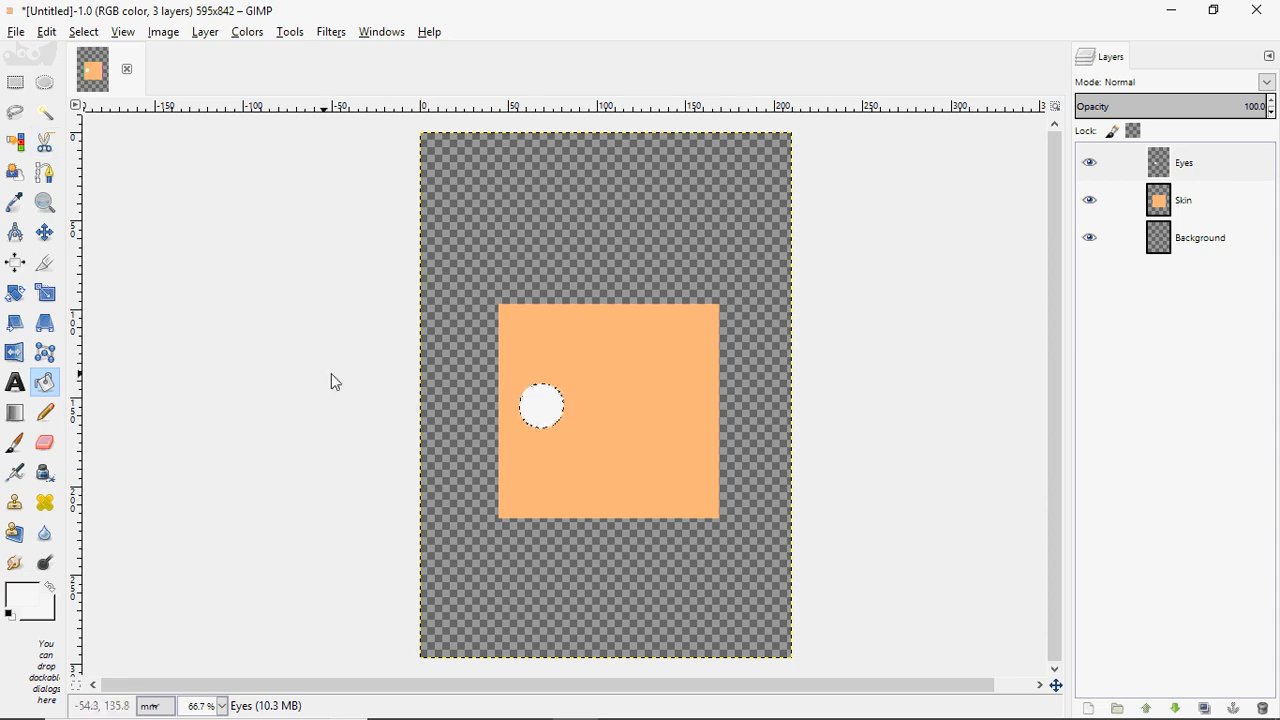
# Step: Copy and paste the white eye circle, and move the copy to the square's right half, level with the first eye
pyautogui.hotkey('ctrl', 'c')
pyautogui.hotkey('ctrl', 'v')
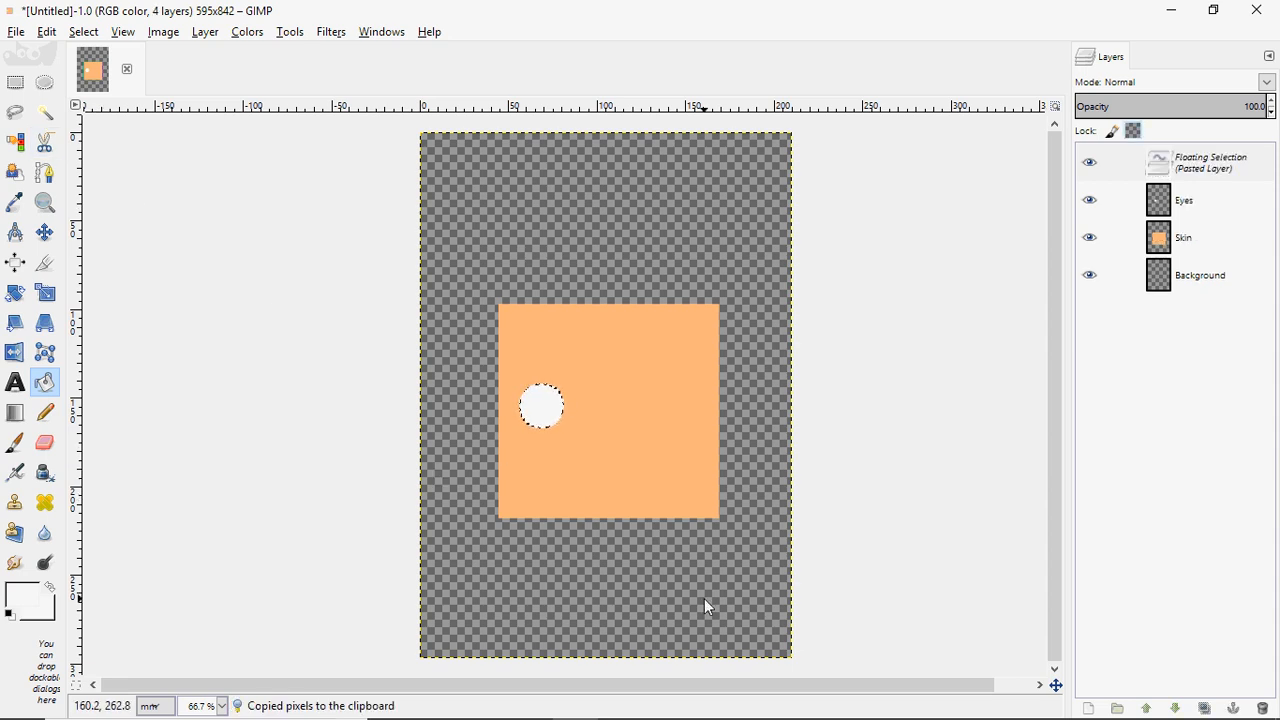
pyautogui.click(44, 232)
pyautogui.moveTo(548, 410); pyautogui.dragTo(675, 411)
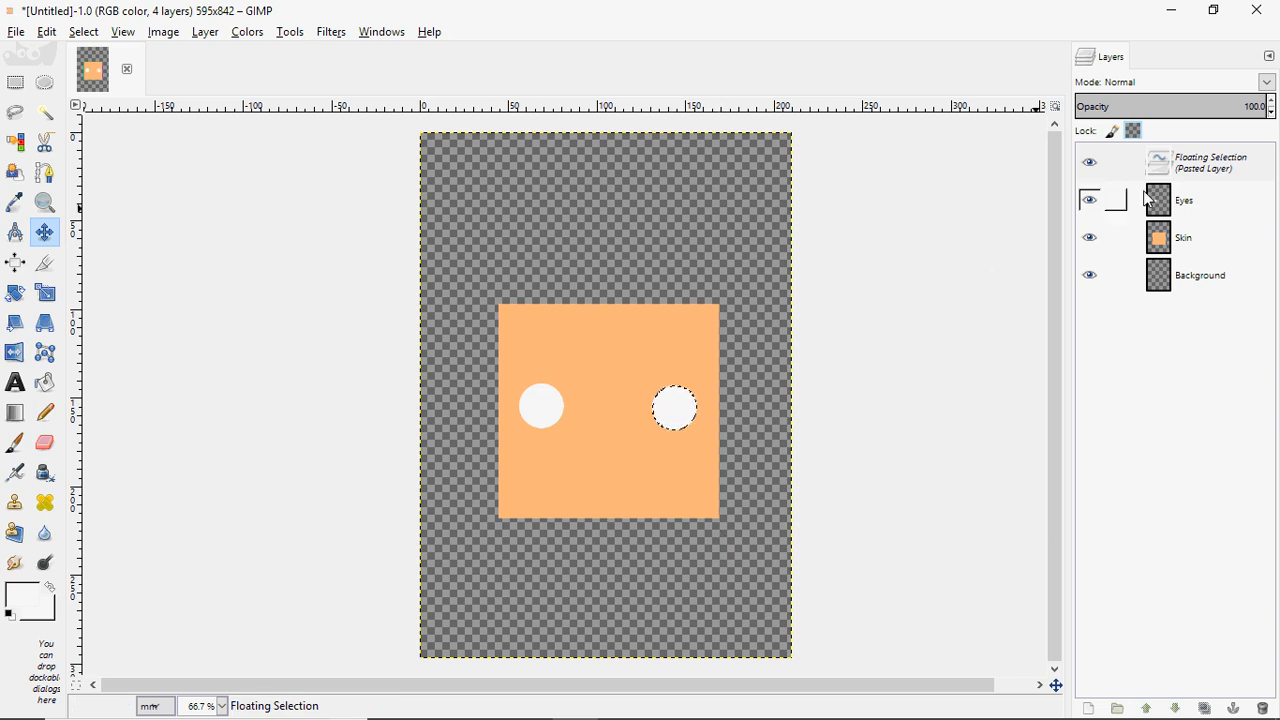
pyautogui.click(1209, 178)
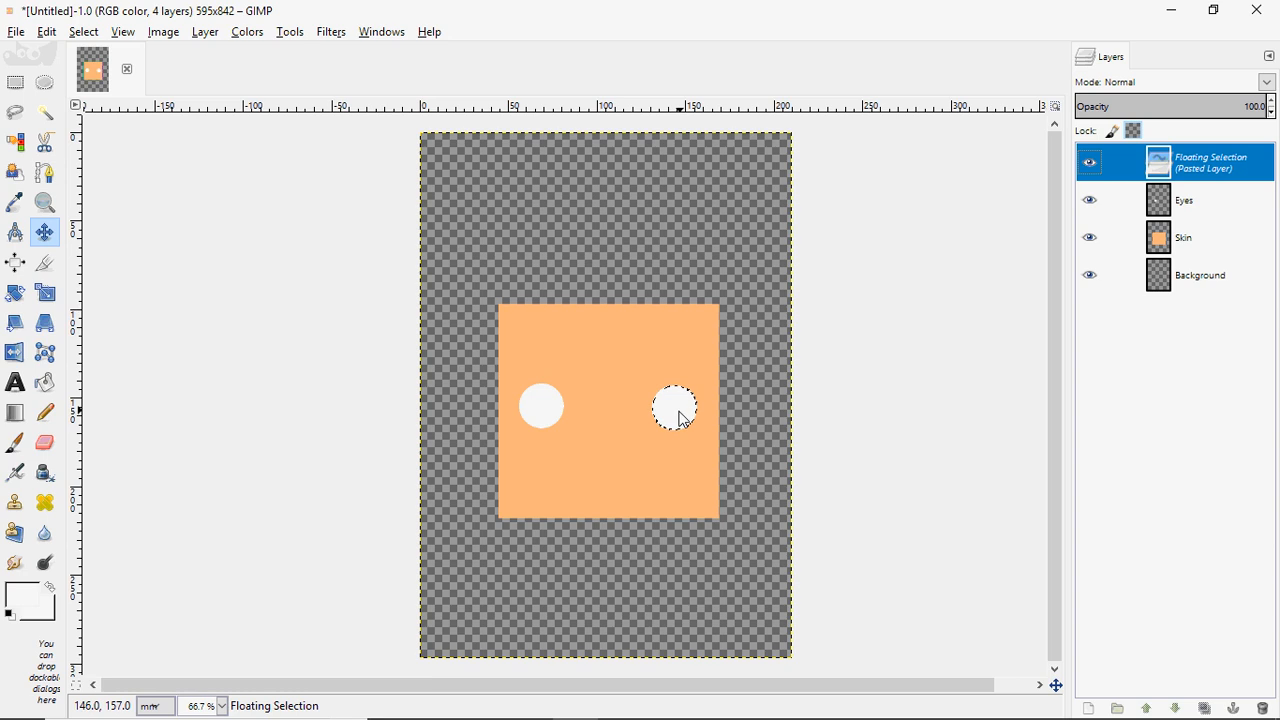
pyautogui.moveTo(680, 411)
pyautogui.mouseDown()
pyautogui.moveTo(608, 358)
pyautogui.moveTo(642, 362)
pyautogui.moveTo(637, 403)
pyautogui.moveTo(694, 392)
pyautogui.moveTo(680, 417)
pyautogui.mouseUp()
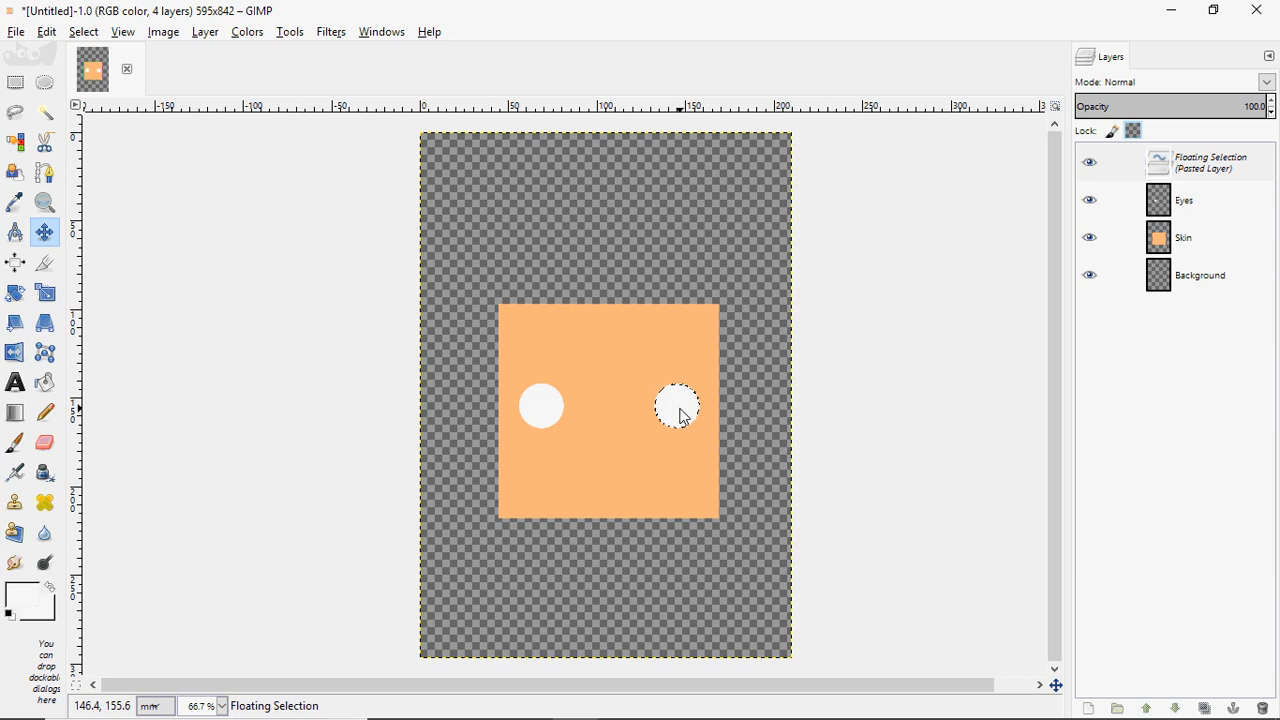
# Step: Convert the floating pasted eye into a new layer and make the Skin layer active
pyautogui.rightClick(1190, 175)
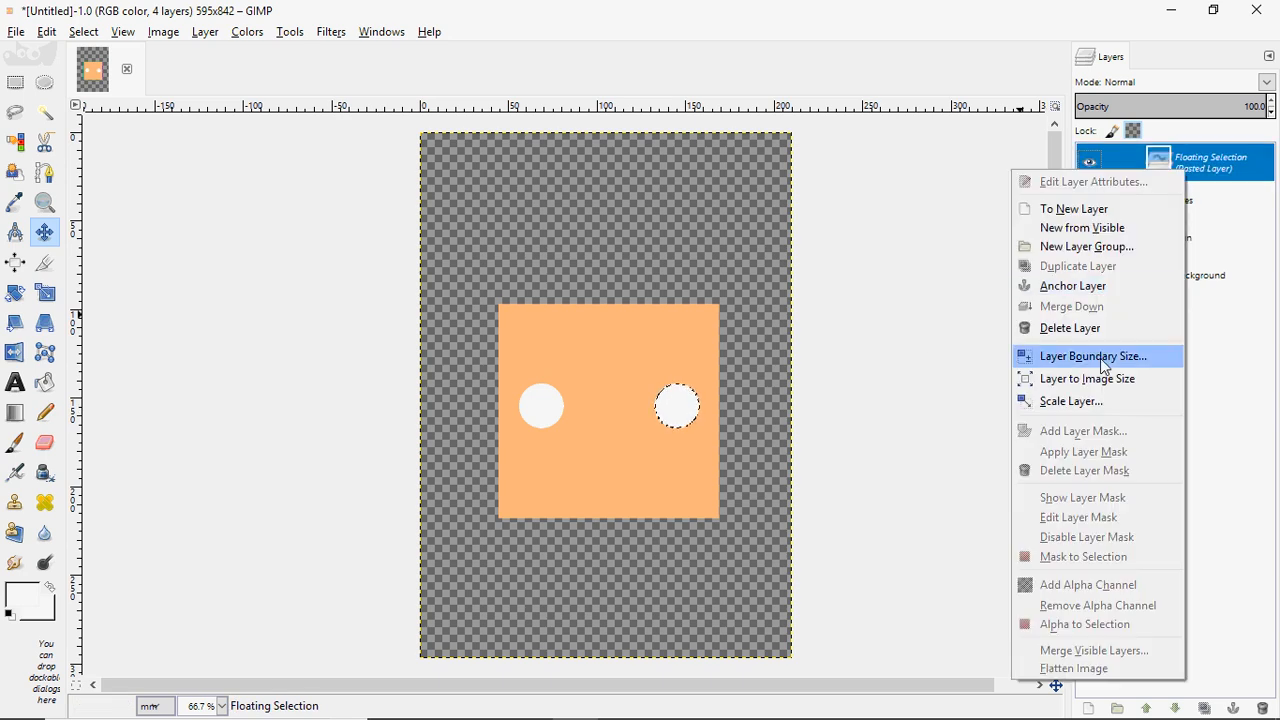
pyautogui.click(1110, 211)
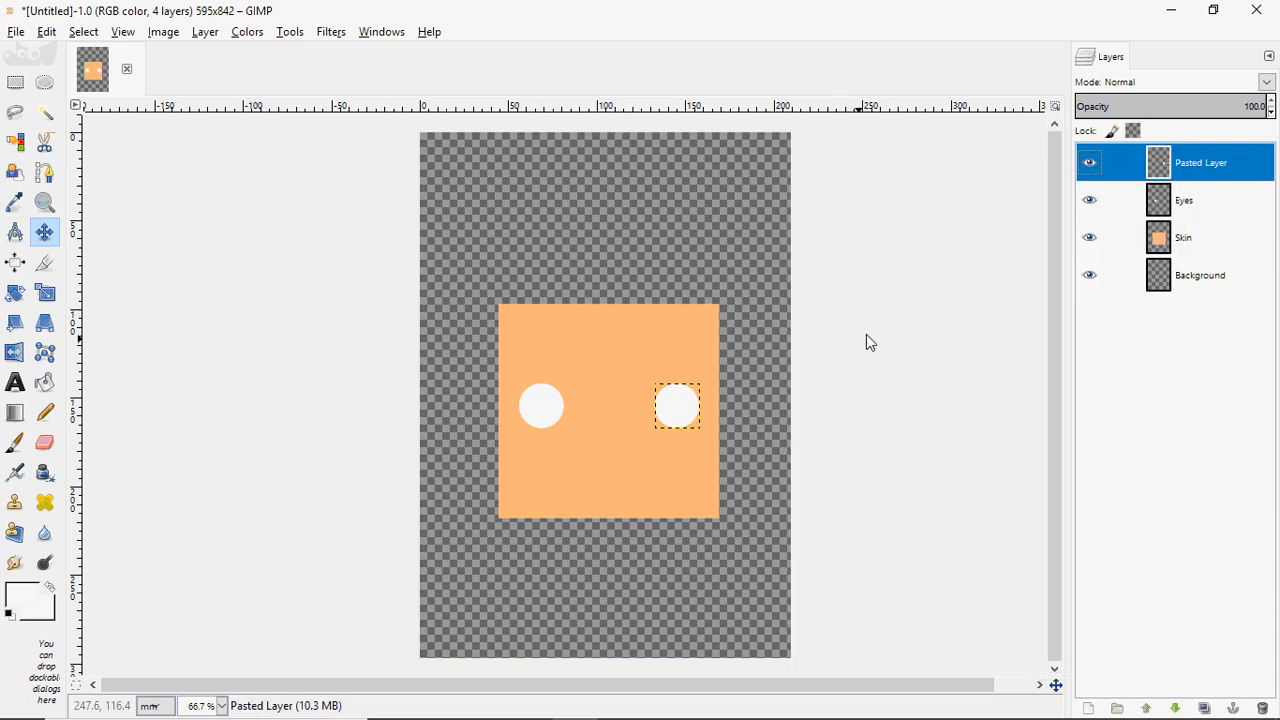
pyautogui.click(1205, 218)
pyautogui.click(1206, 236)
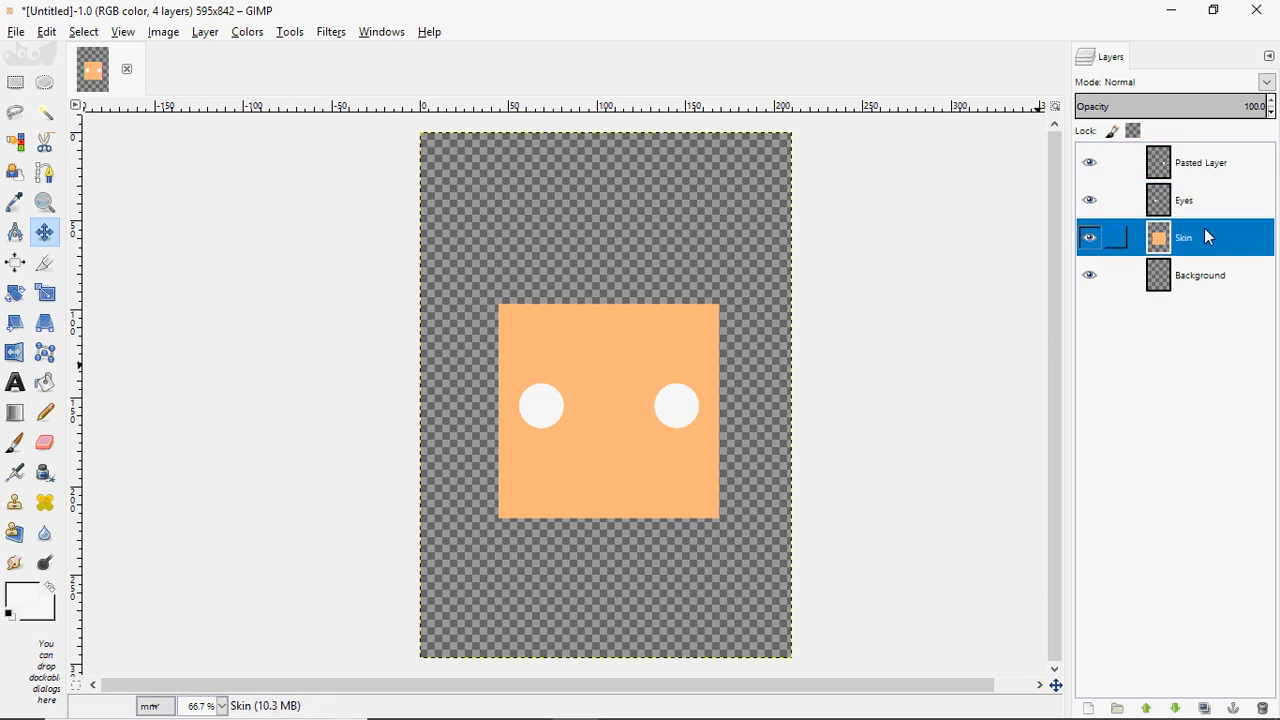
pyautogui.click(1210, 284)
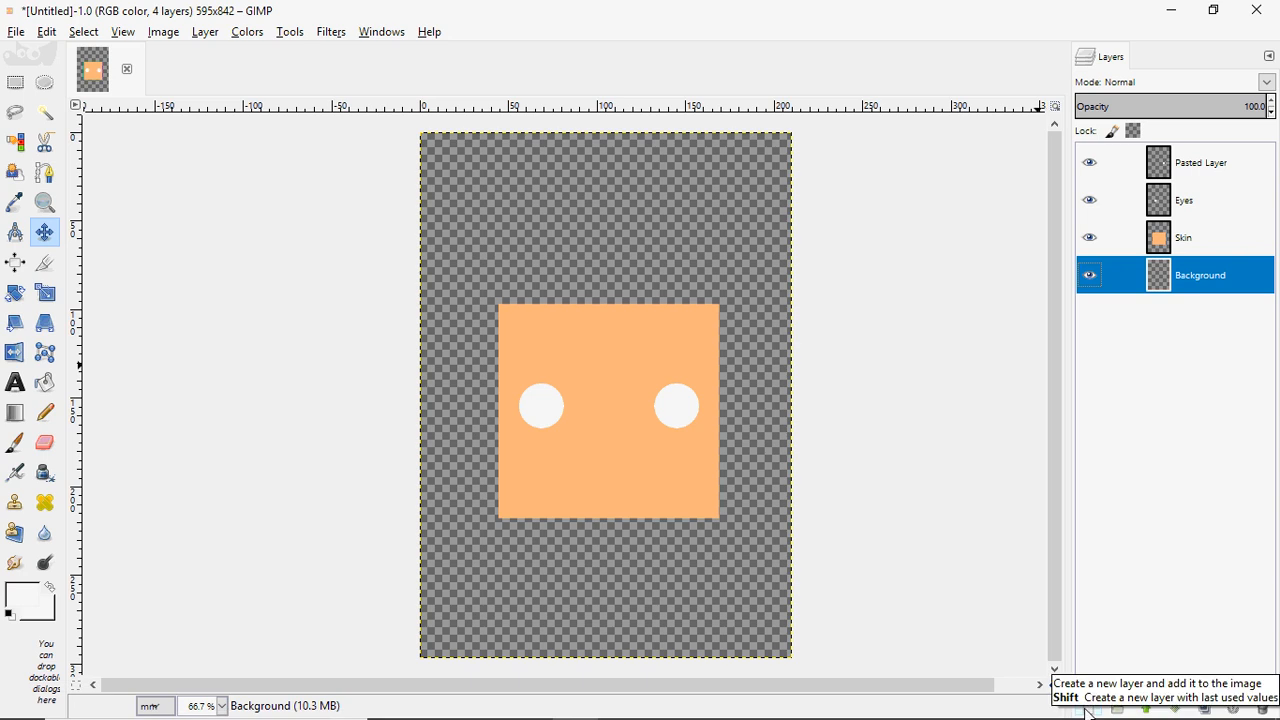
pyautogui.click(1206, 174)
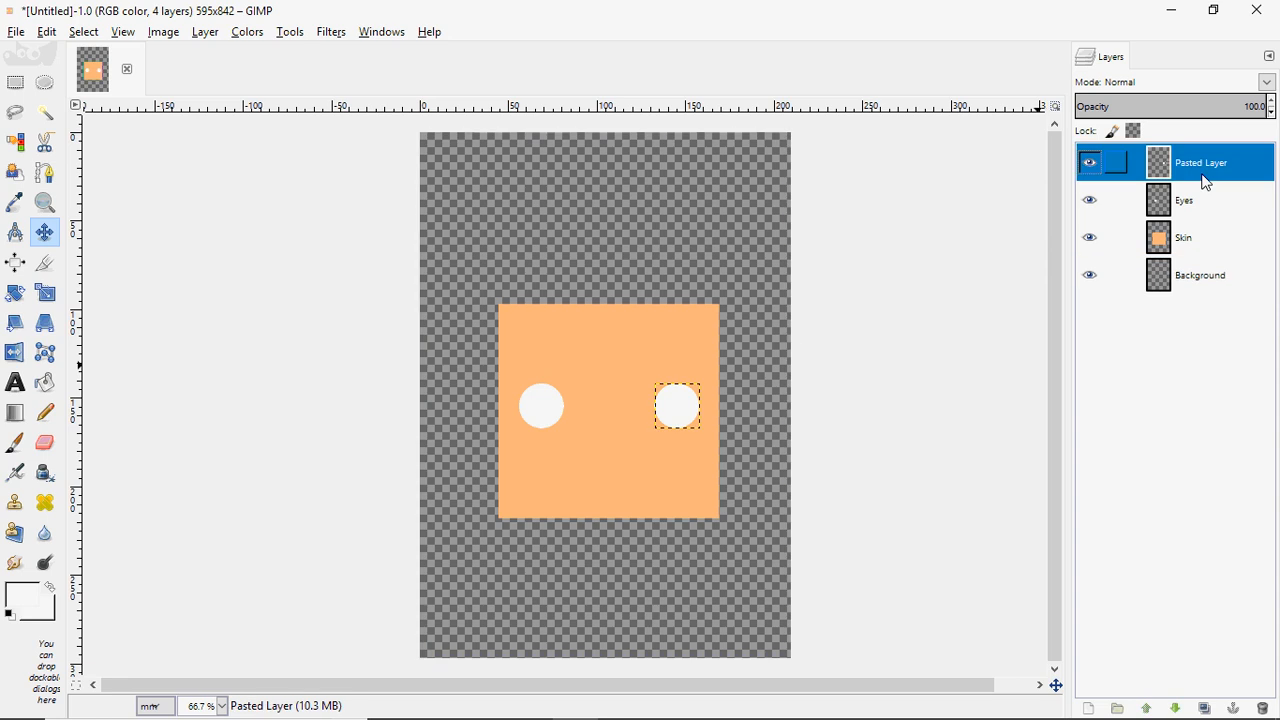
pyautogui.click(1205, 276)
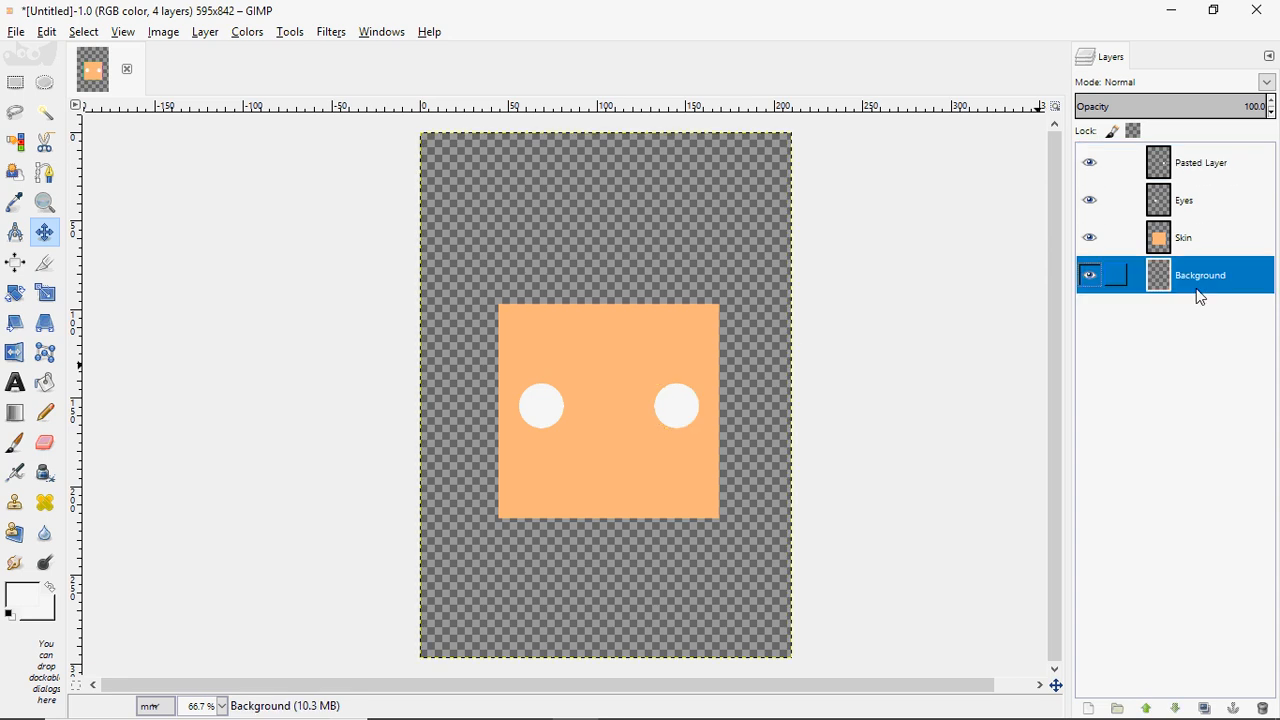
pyautogui.click(1178, 238)
pyautogui.click(16, 84)
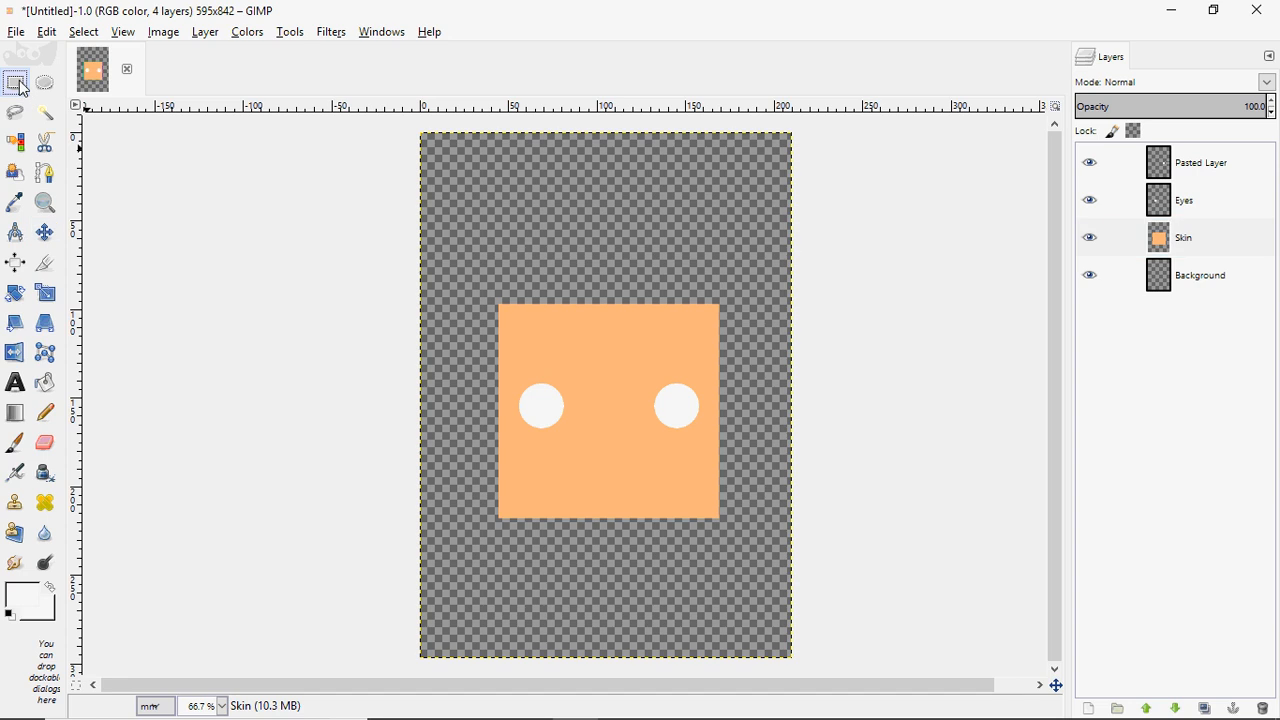
pyautogui.moveTo(531, 244); pyautogui.dragTo(634, 334)
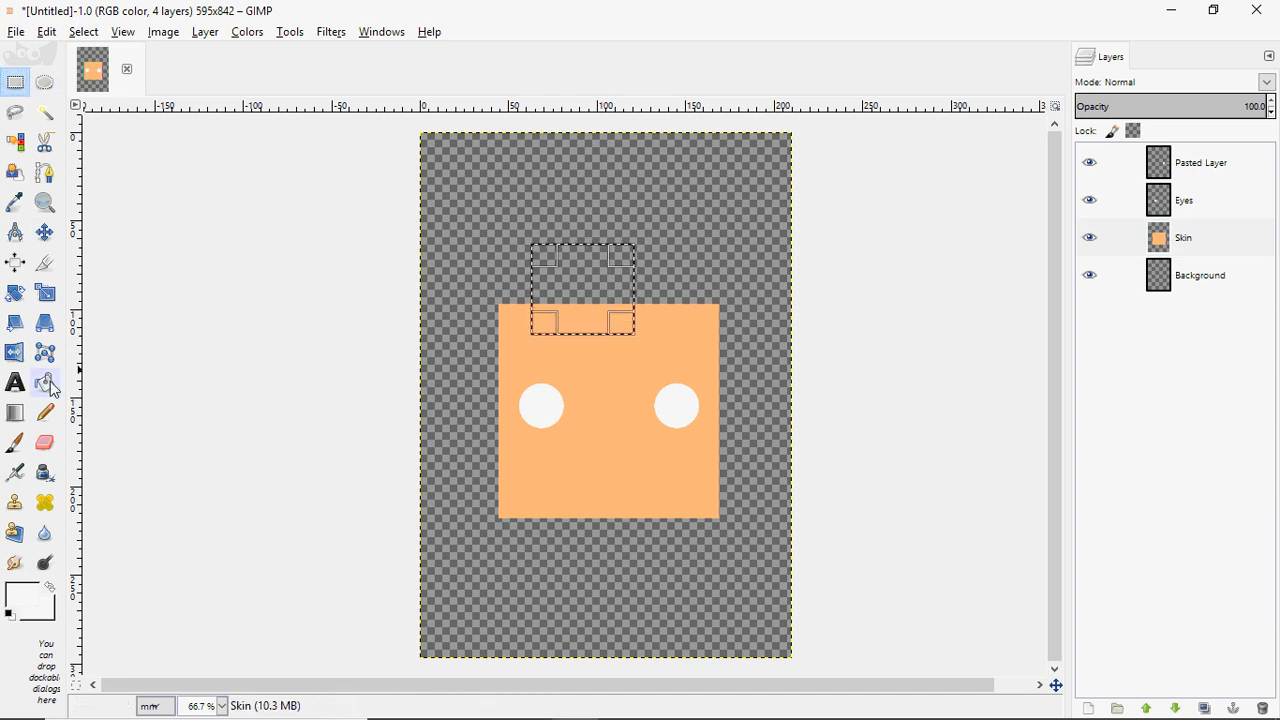
pyautogui.rightClick(584, 297)
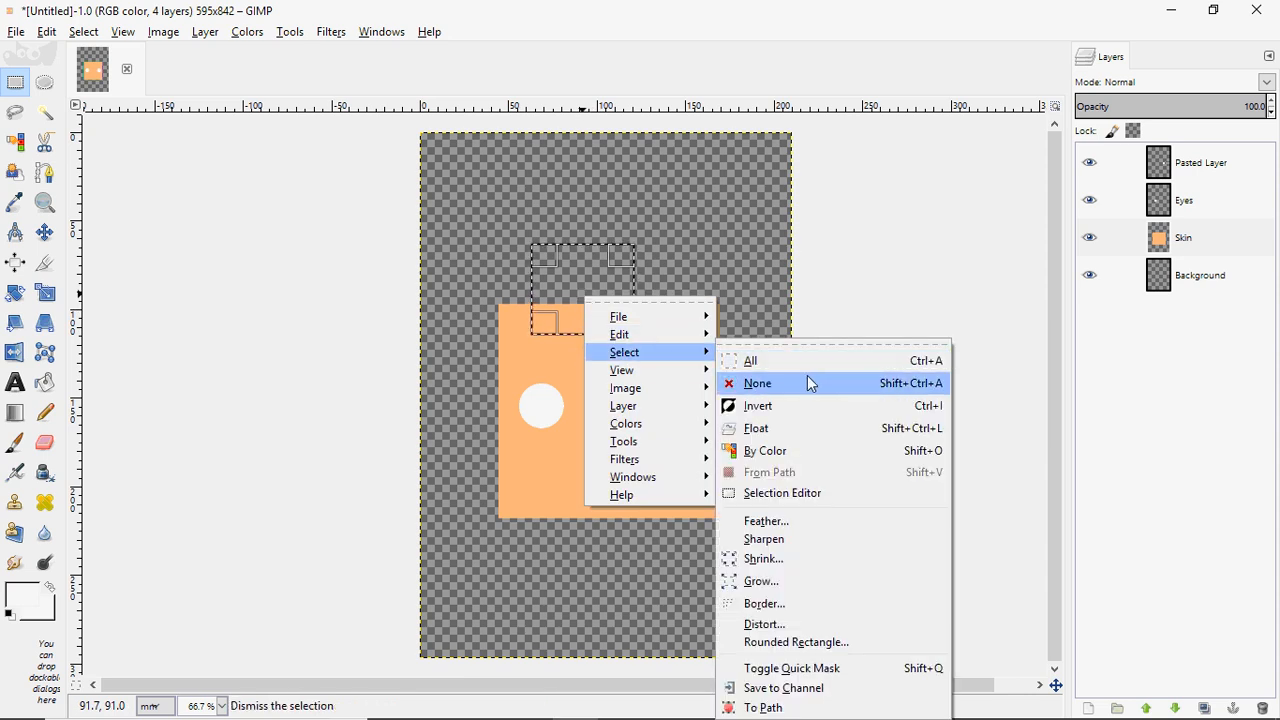
pyautogui.click(577, 274)
pyautogui.click(576, 273)
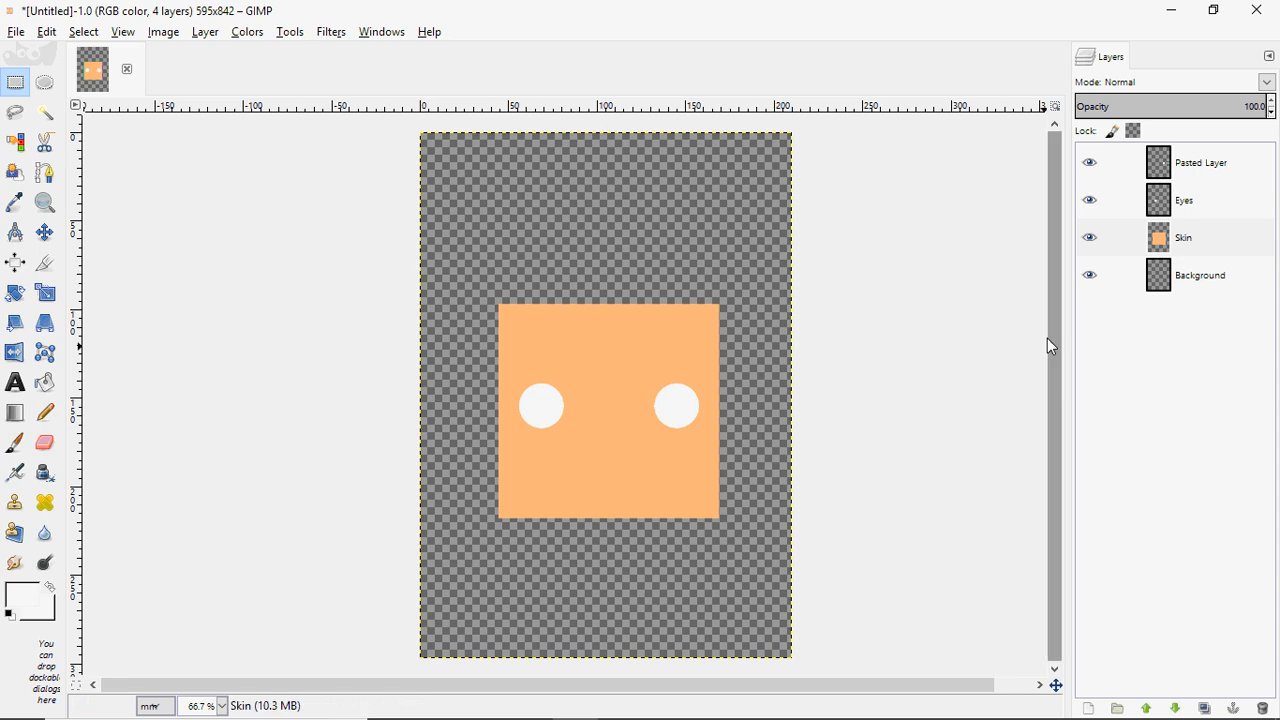
# Step: Place a copy of the left eye from the Eyes layer near the orange square's upper edge and convert it into a new layer
pyautogui.click(1193, 212)
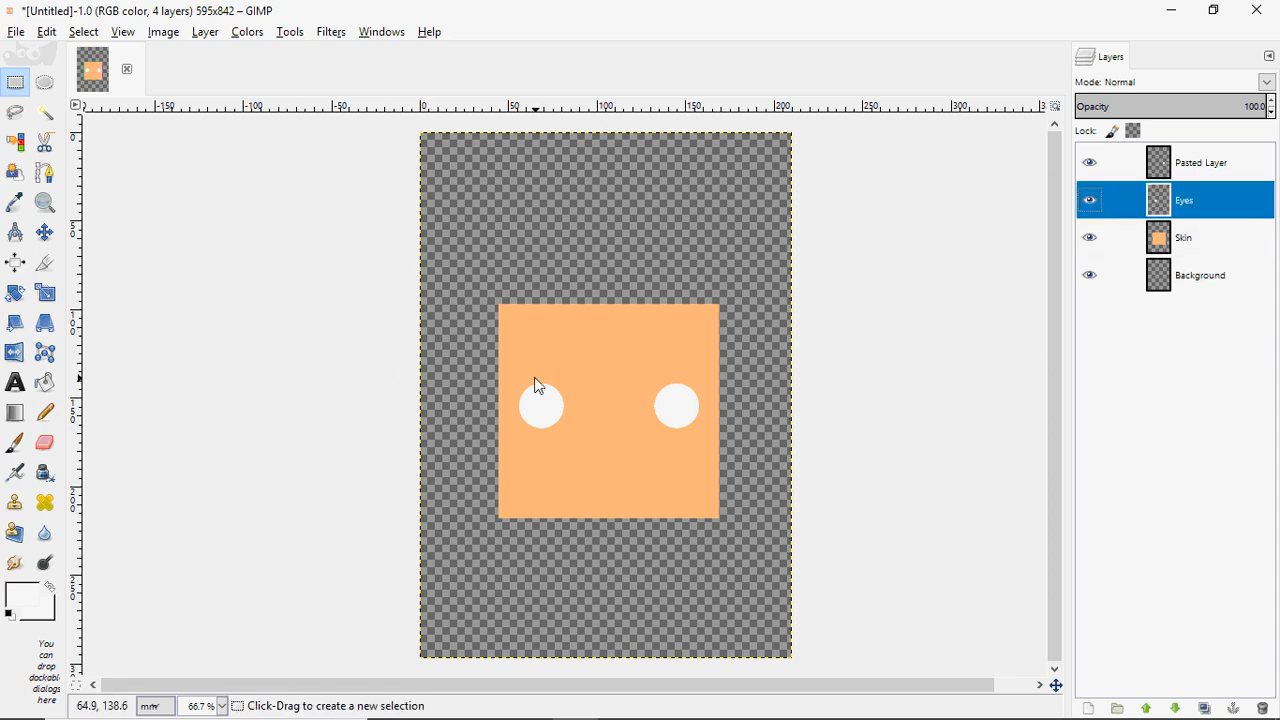
pyautogui.moveTo(499, 367); pyautogui.dragTo(592, 441)
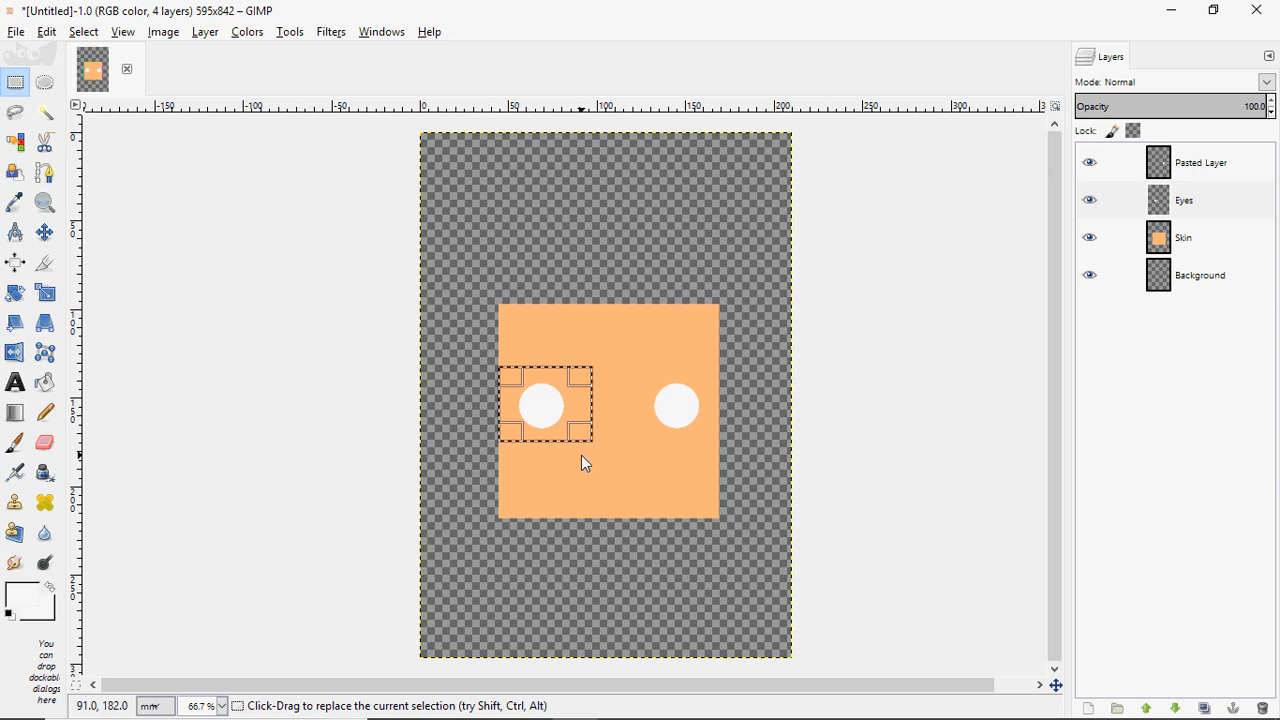
pyautogui.hotkey('ctrl', 'c')
pyautogui.hotkey('ctrl', 'v')
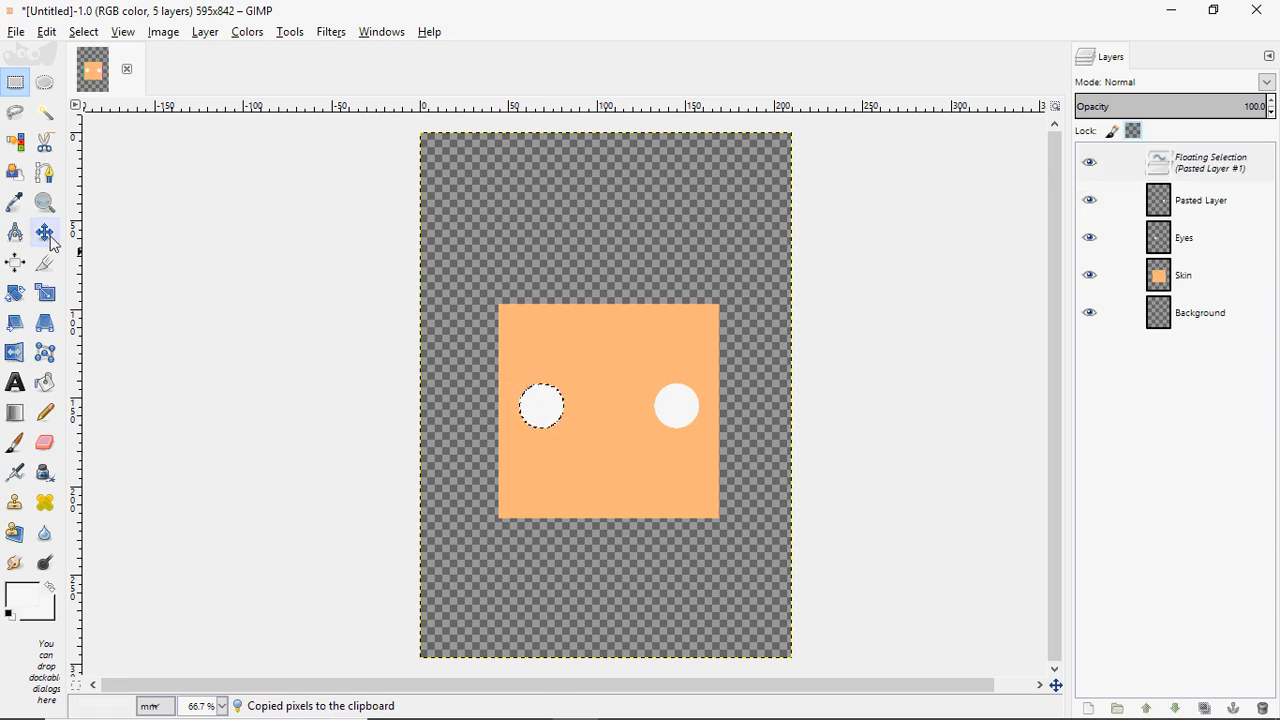
pyautogui.moveTo(548, 414); pyautogui.dragTo(600, 341)
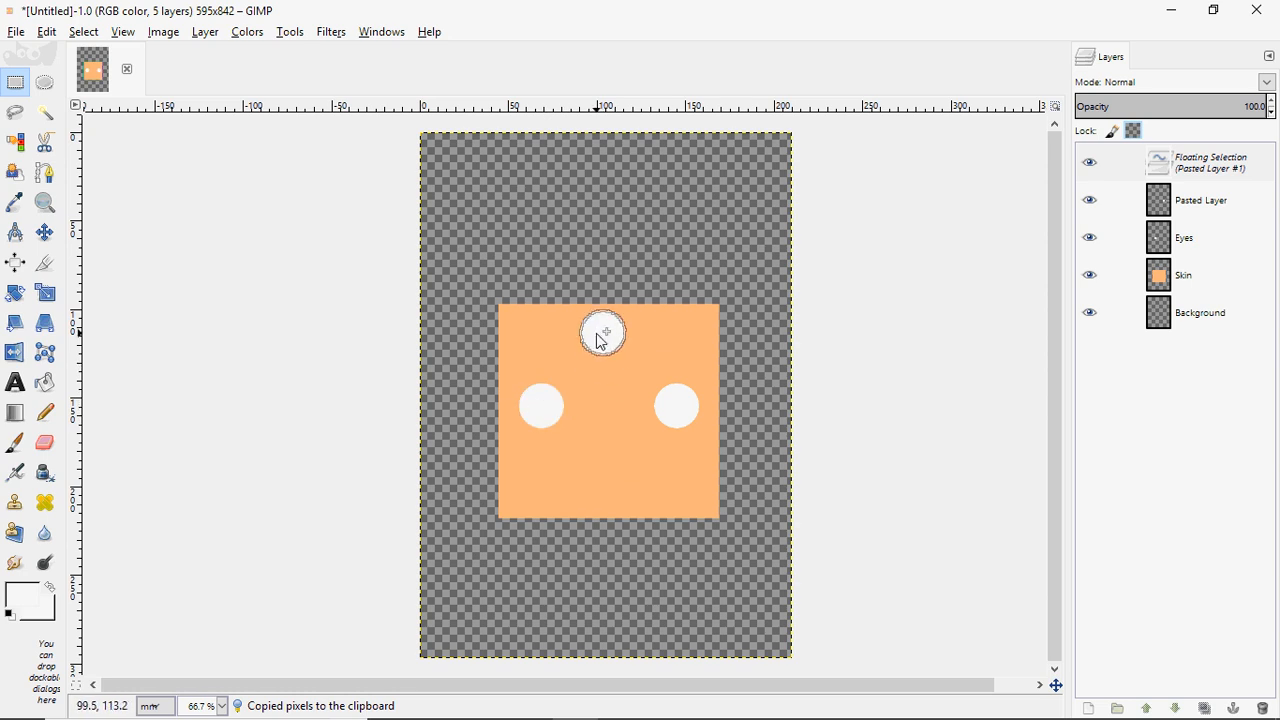
pyautogui.rightClick(1224, 178)
pyautogui.click(1154, 211)
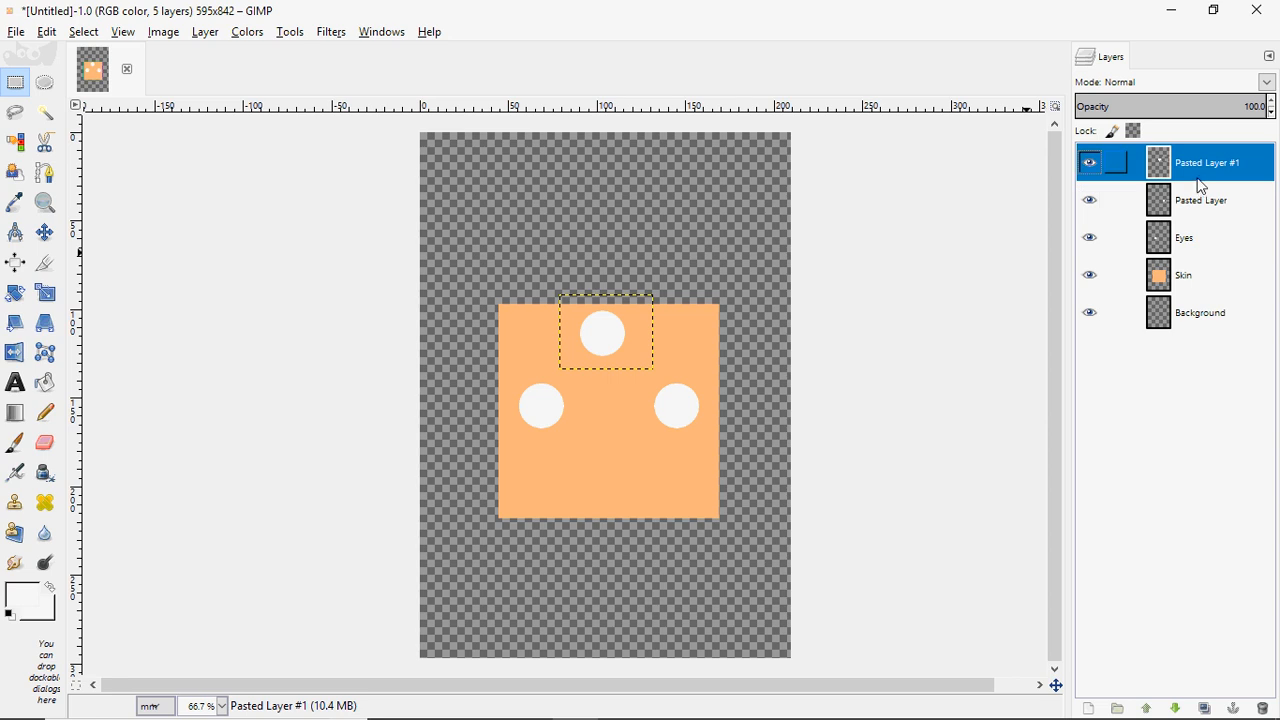
# Step: Clear the extra third eye and delete its layer
pyautogui.press('Delete')
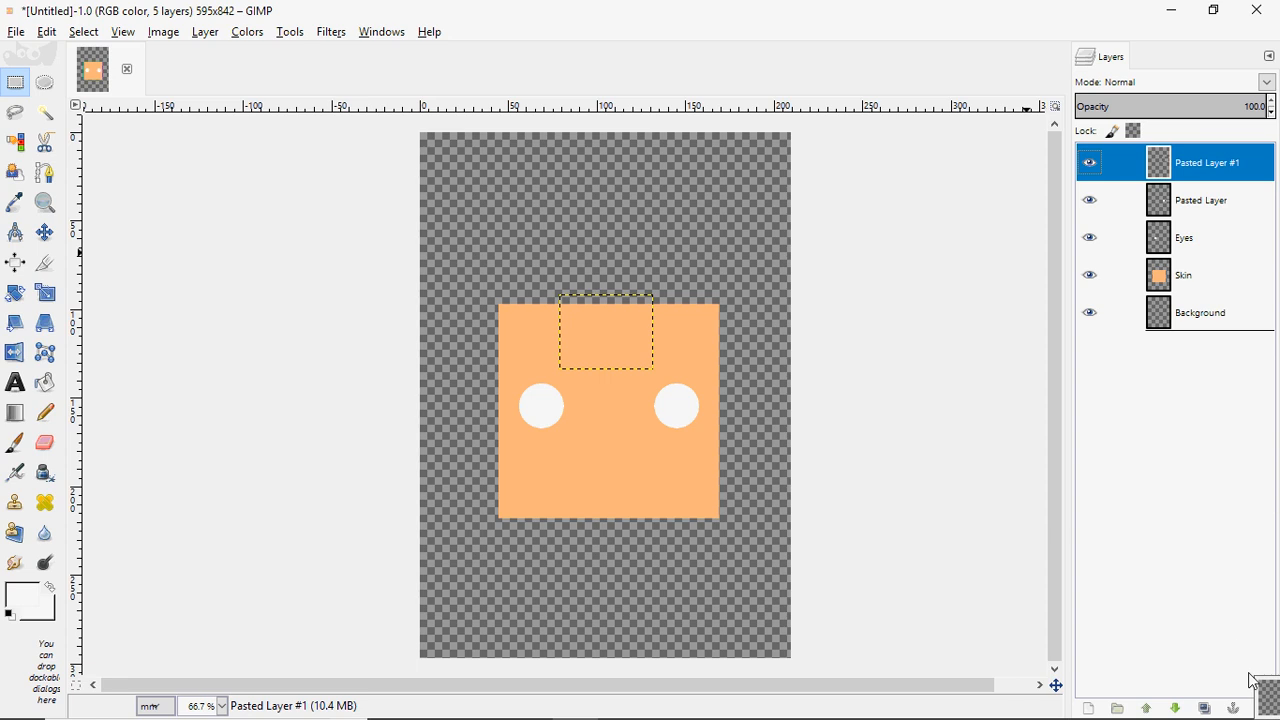
pyautogui.click(1263, 708)
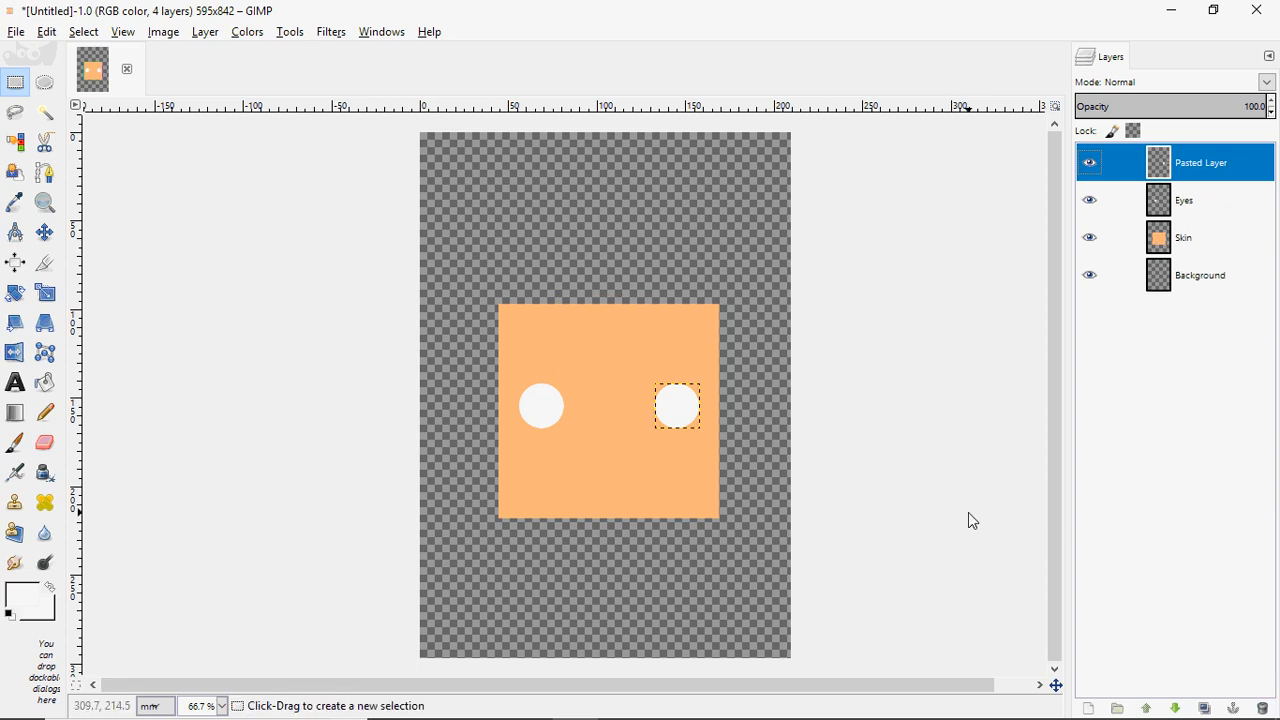
pyautogui.hotkey('alt', 'Tab')
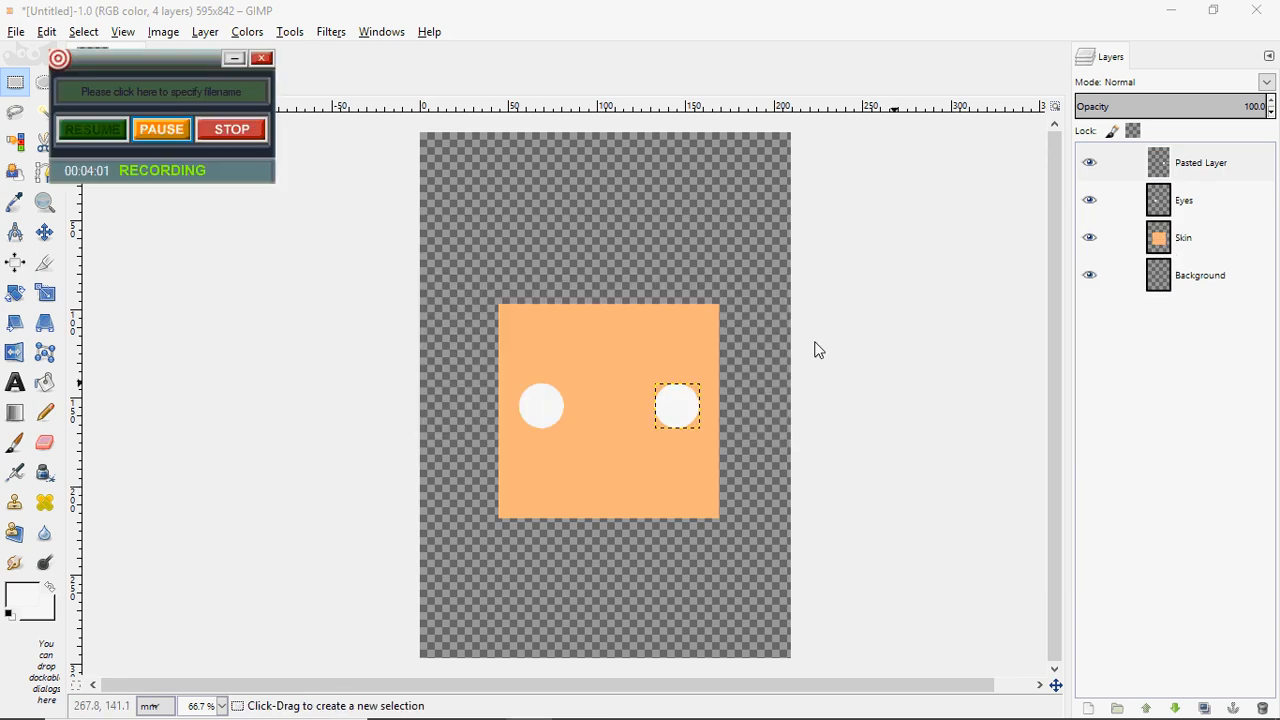